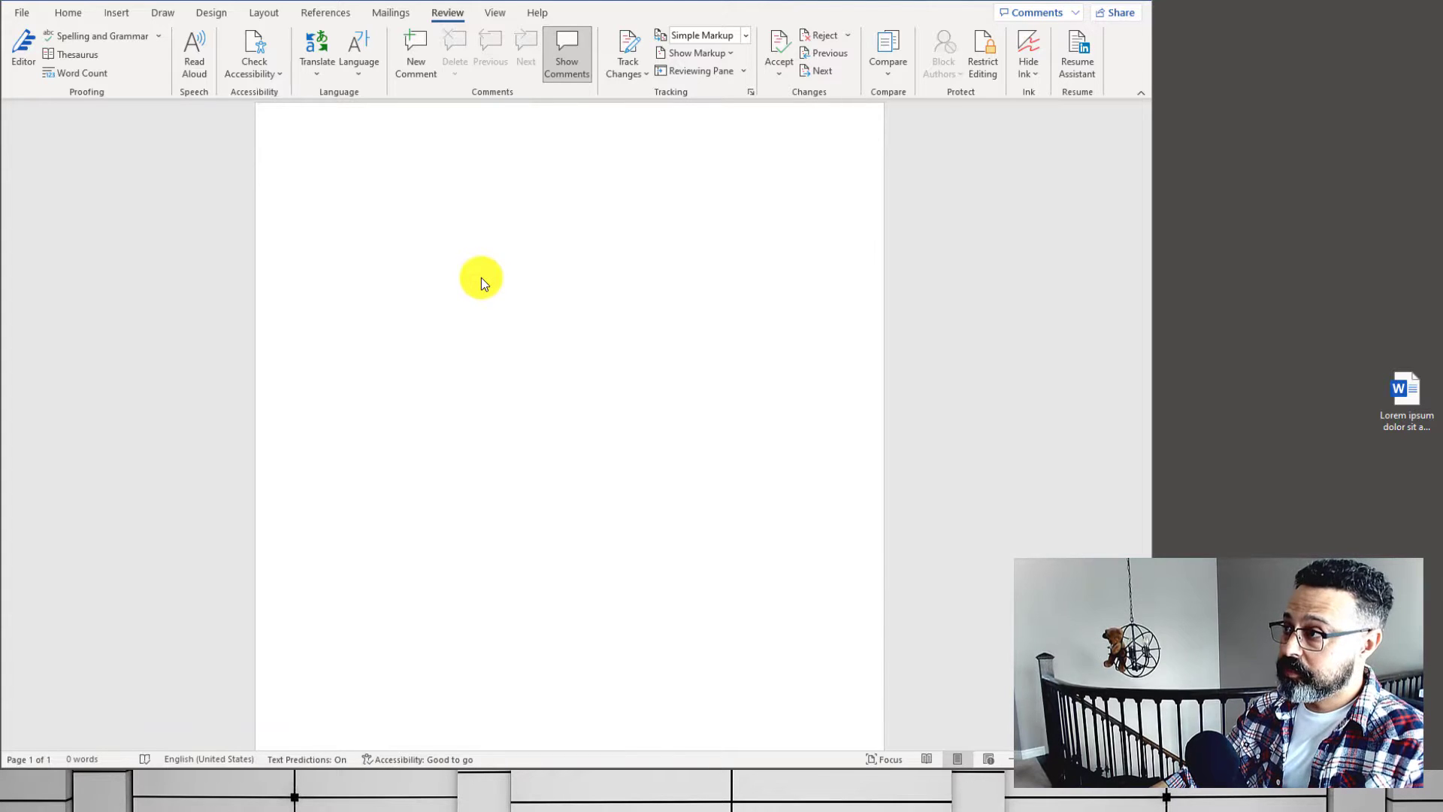
- Paste the 69-word Lorem ipsum paragraph onto the blank page
{"action": "left_click", "coordinate": [491, 237]}
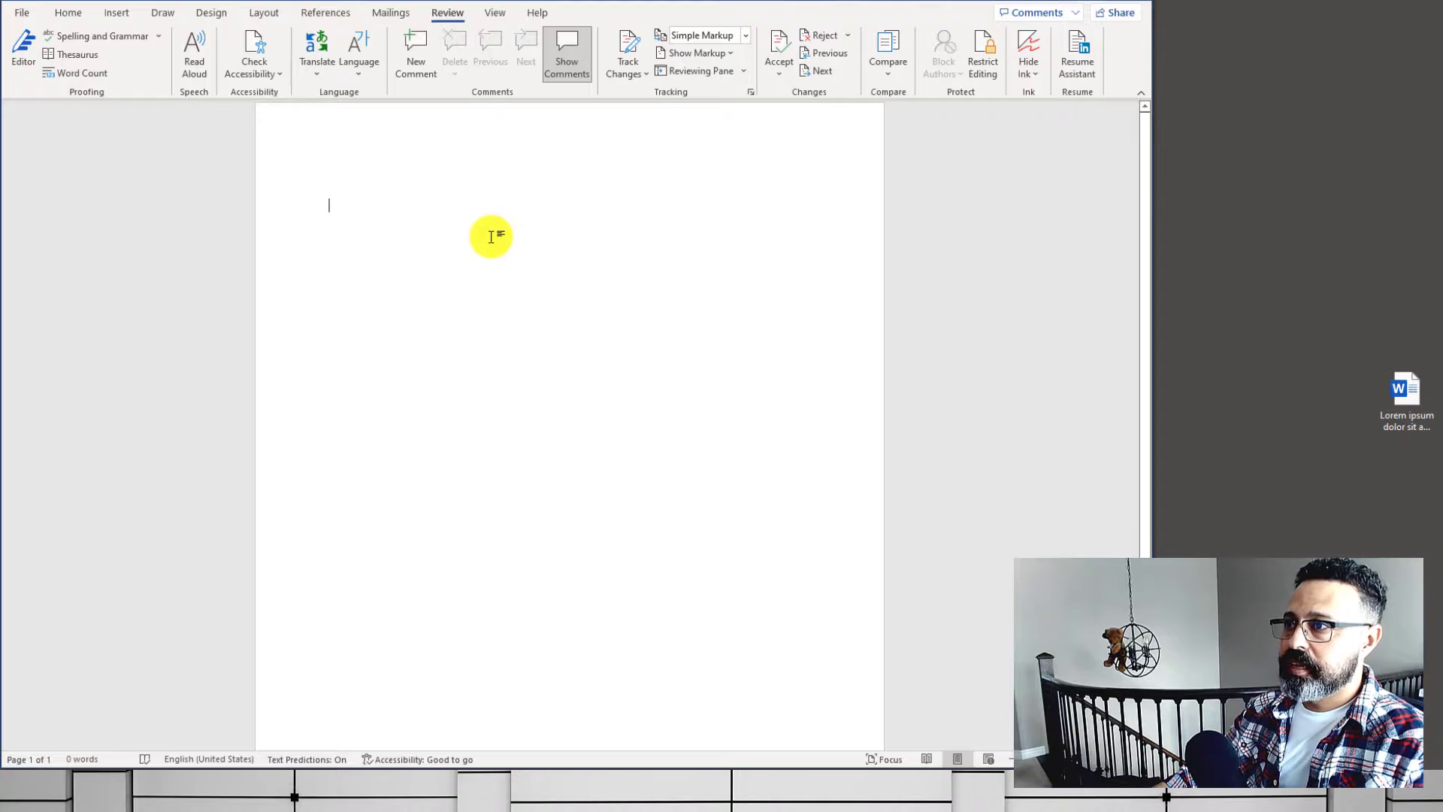
{"action": "type", "text": "Lorem ipsum dolor sit amet, consectetur adipiscing elit, sed do eiusmod tempor incididunt ut labore et dolore magna aliqua. Ut enim ad minim veniam, quis nostrud exercitation ullamco laboris nisi ut almiqui ex ea commodo consequent. Duis aute irure dolor in reprehenderit in voluptate velit esse cillum dolore eu fugiat nulla pariatur. Excepteur sint occaecat cupidatat non proident, sunt in culpa qui officia deserunt mollit anim id est laborum."}
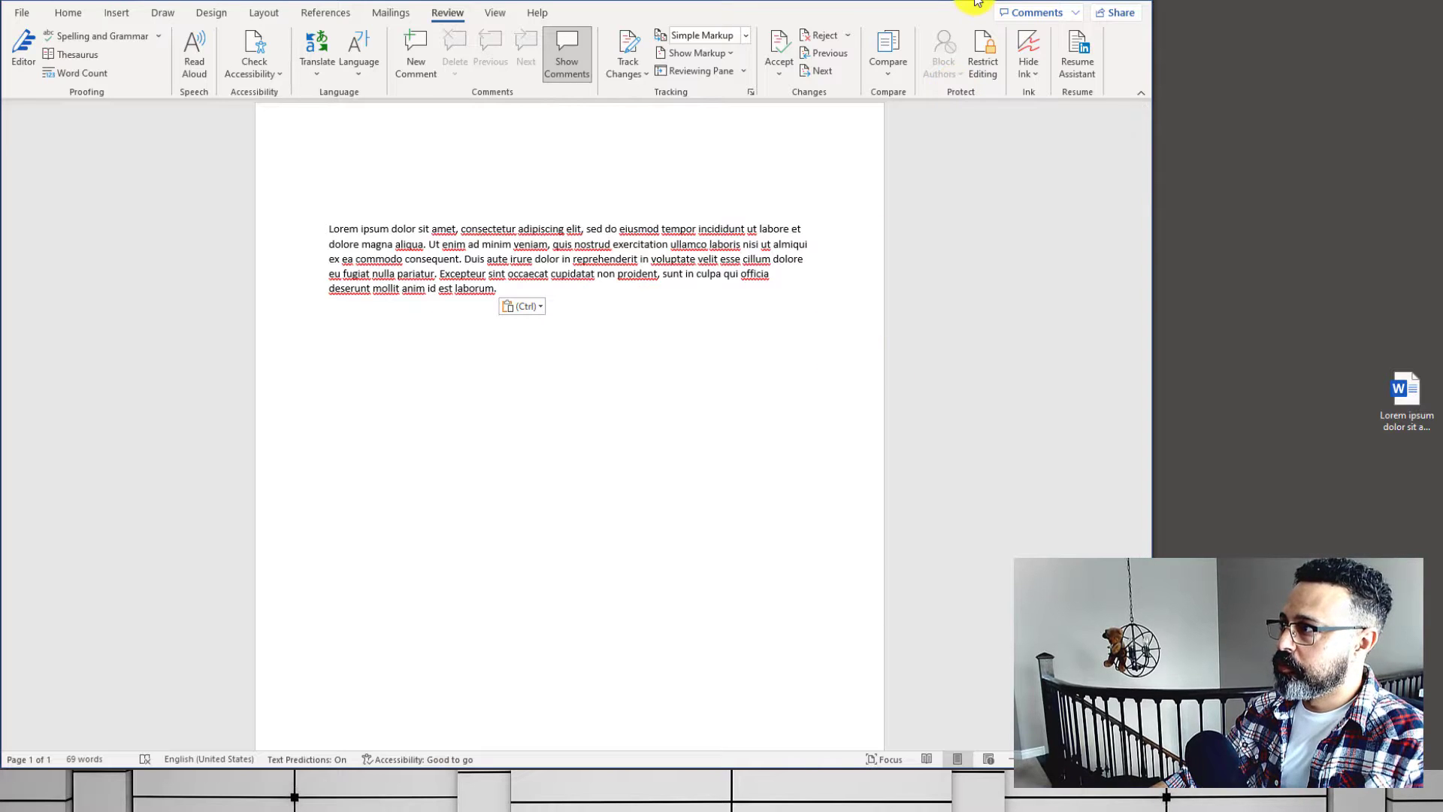
- Restrict editing to No changes (Read only) and enforce protection with a password
{"action": "left_click", "coordinate": [990, 46]}
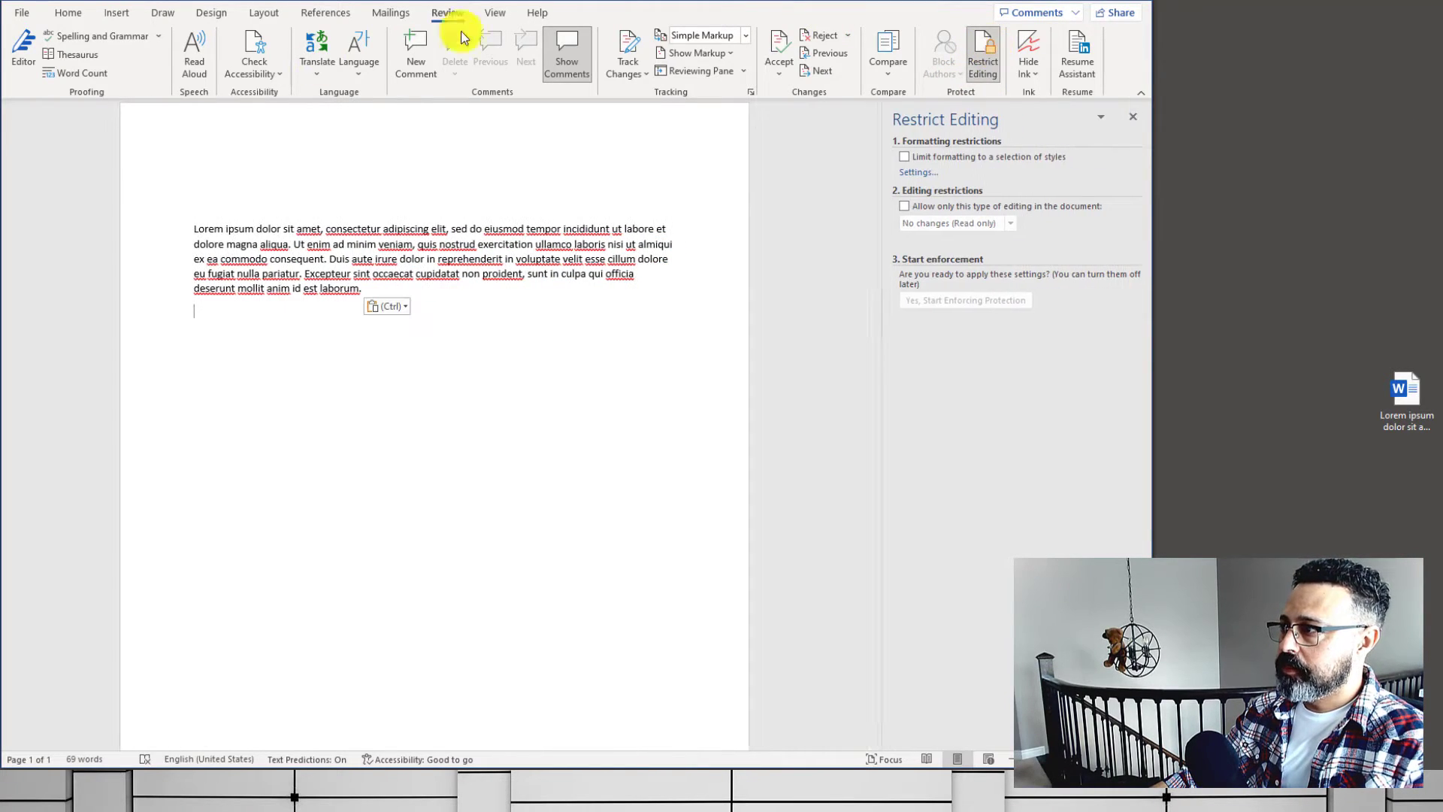
{"action": "left_click", "coordinate": [905, 208]}
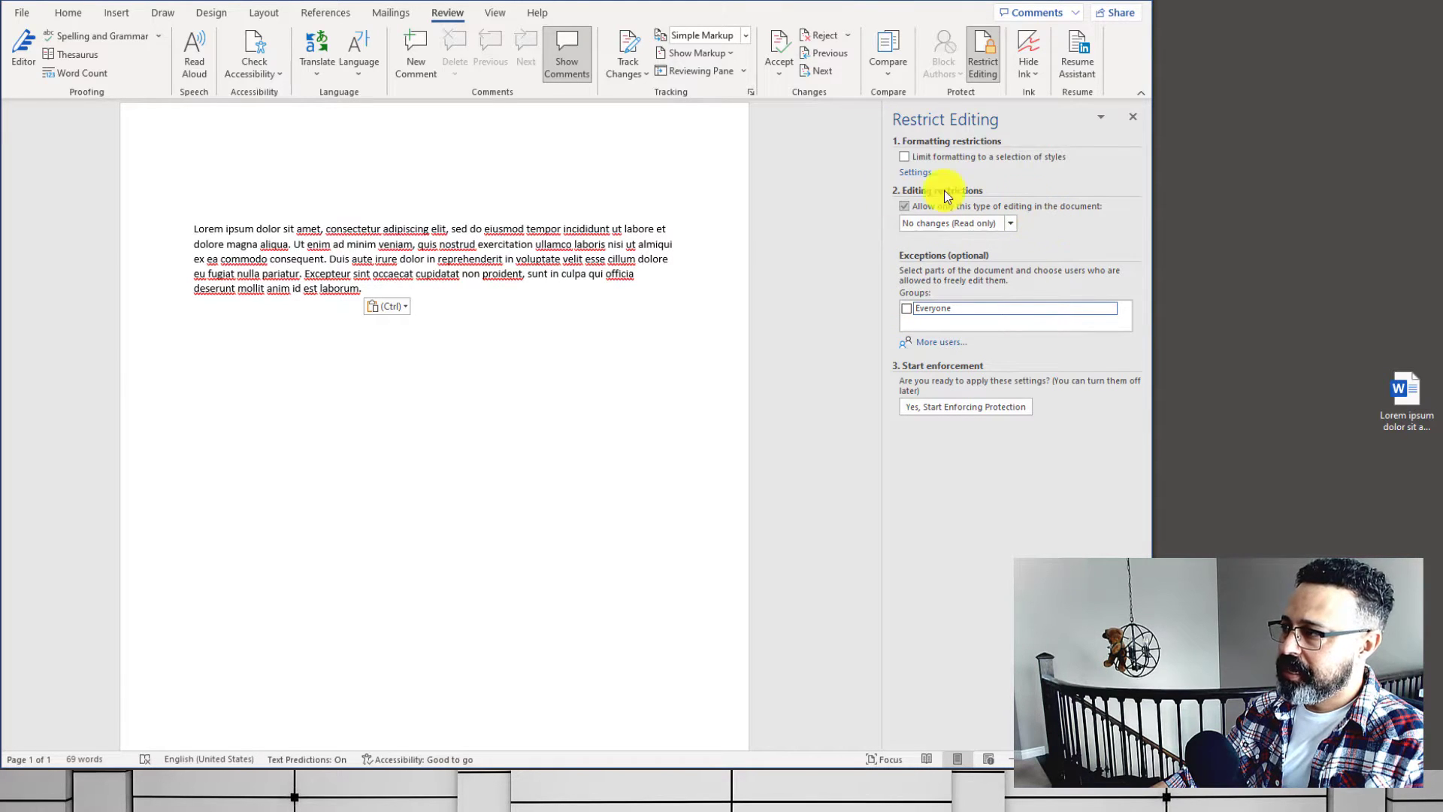
{"action": "left_click", "coordinate": [1001, 224]}
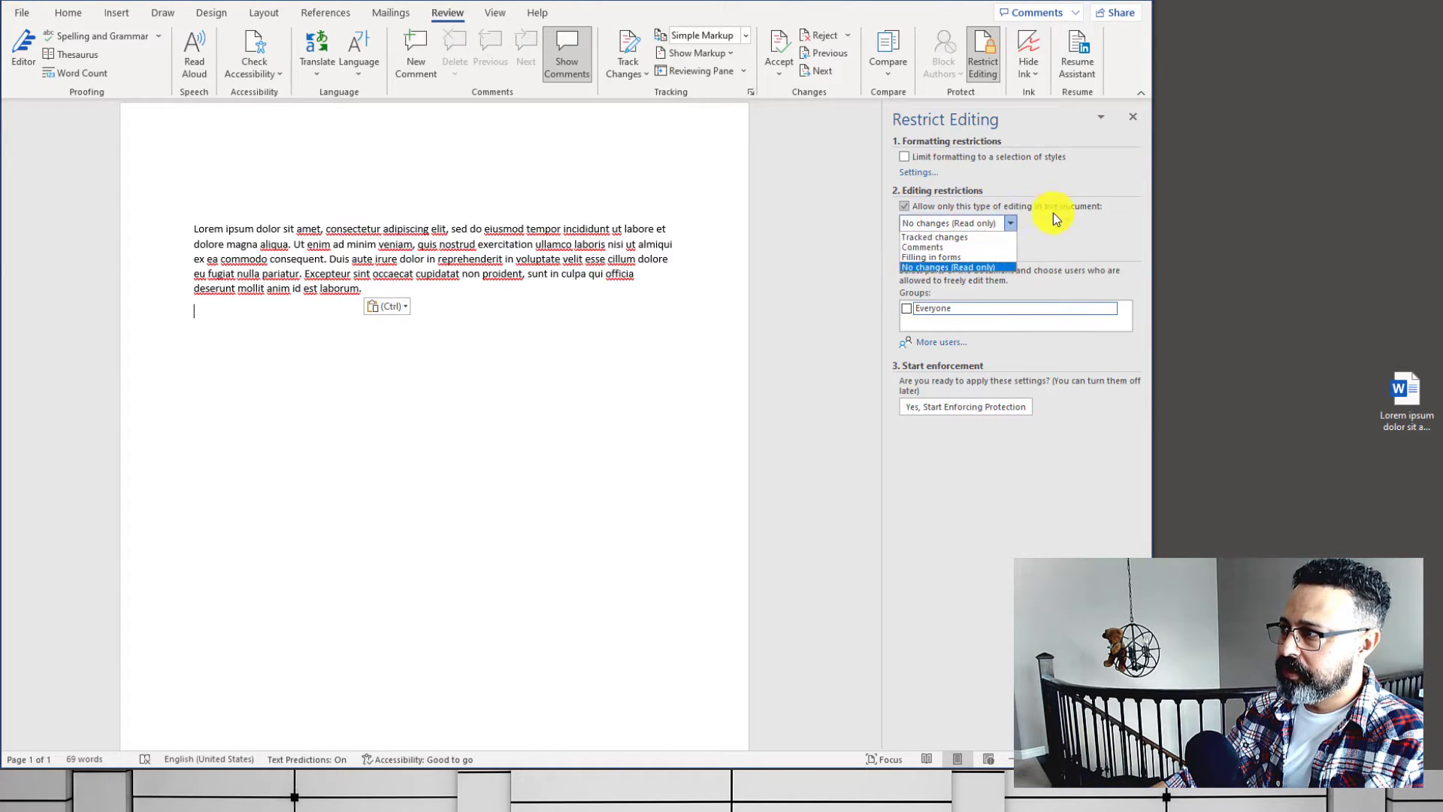
{"action": "left_click", "coordinate": [962, 267]}
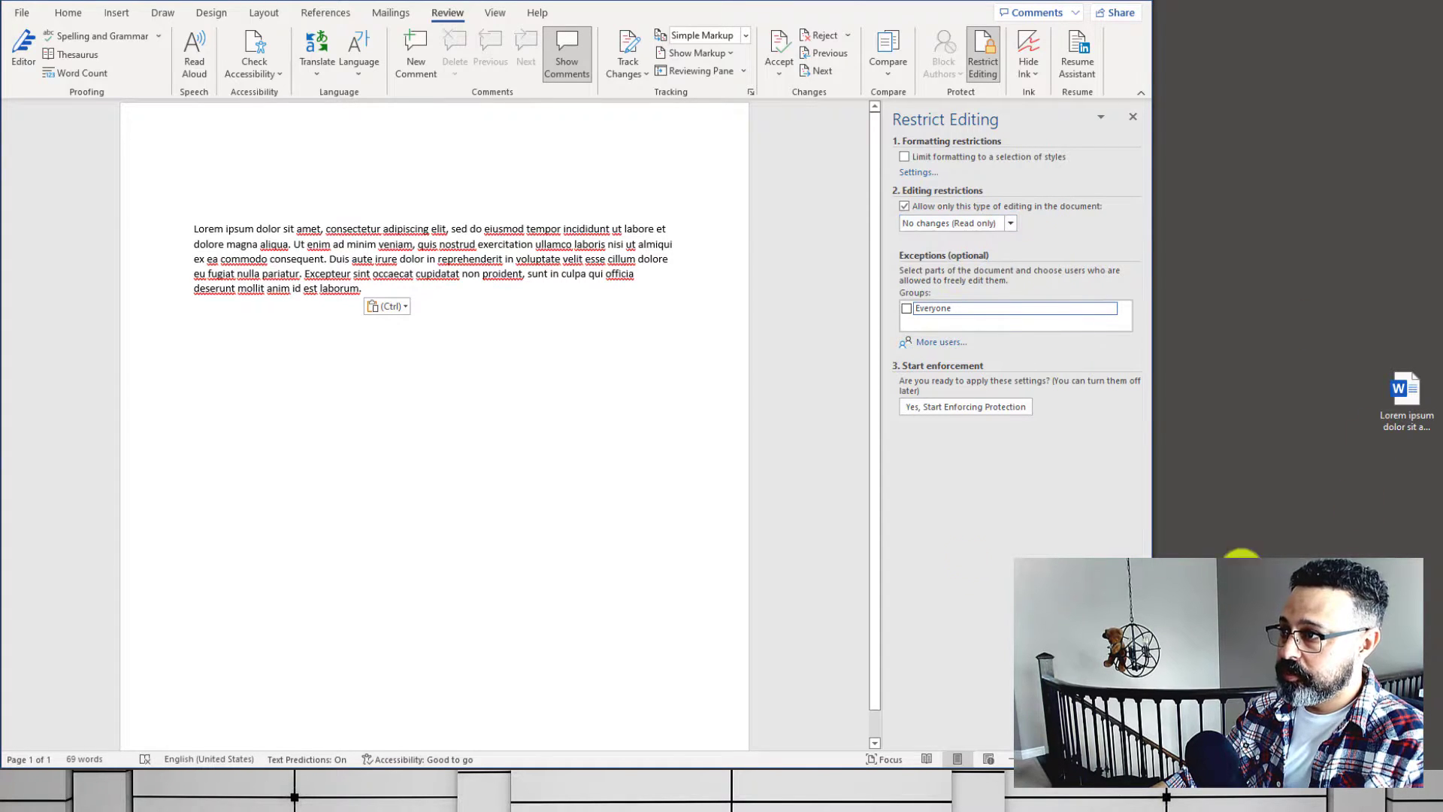
{"action": "left_click", "coordinate": [976, 408]}
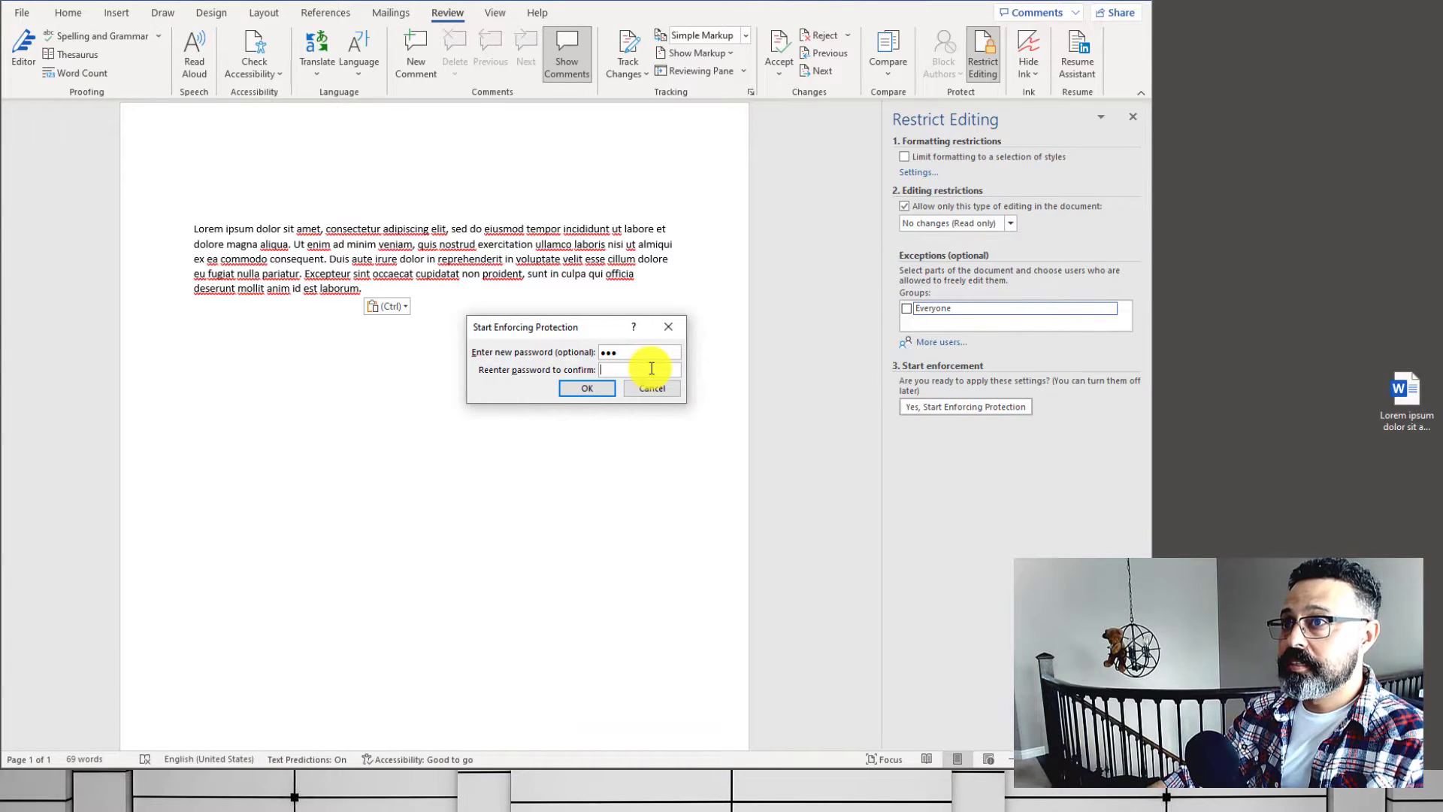
{"action": "left_click", "coordinate": [589, 394]}
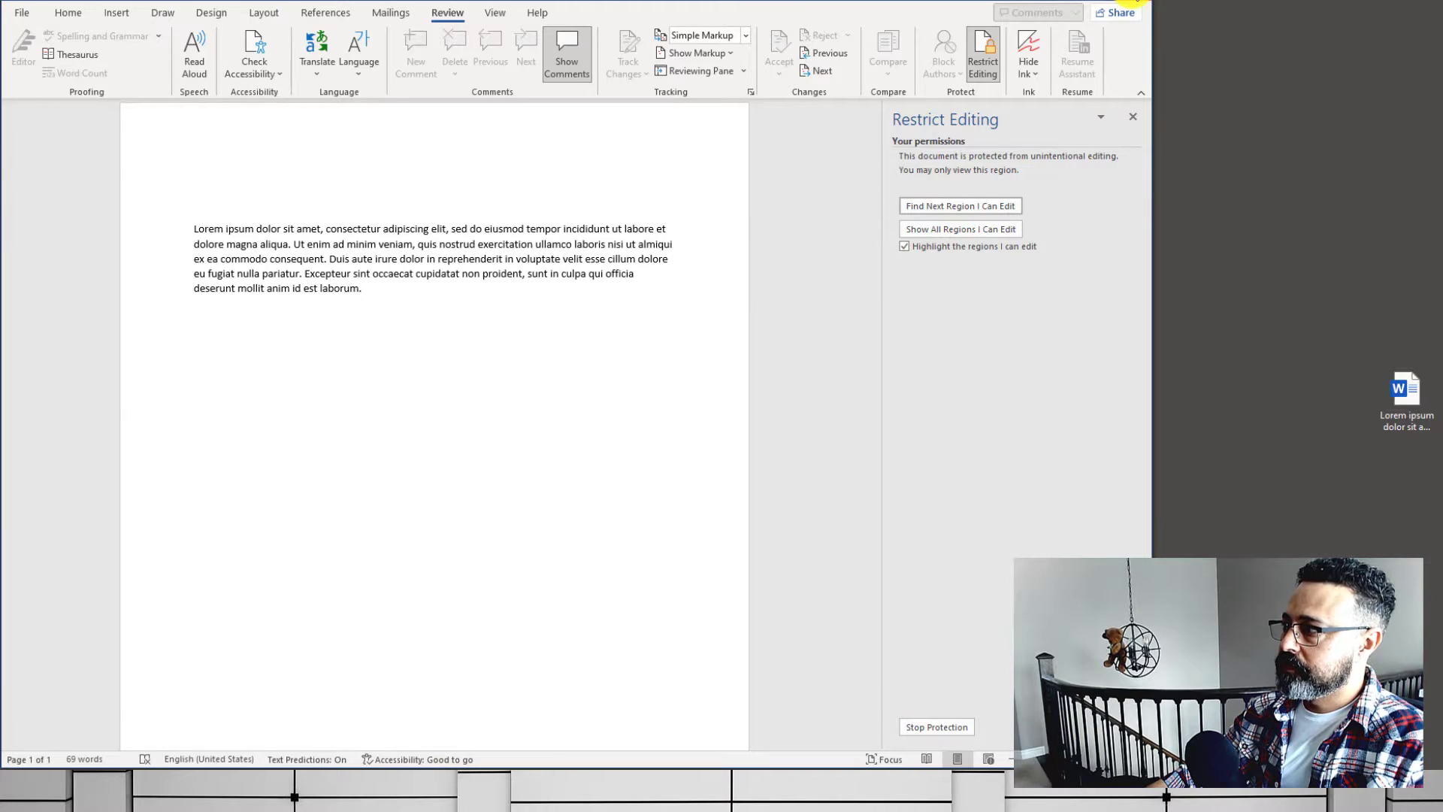
- Reopen the protected document and see a wrong unprotect password rejected
{"action": "left_click", "coordinate": [1137, 1]}
{"action": "double_click", "coordinate": [1421, 396]}
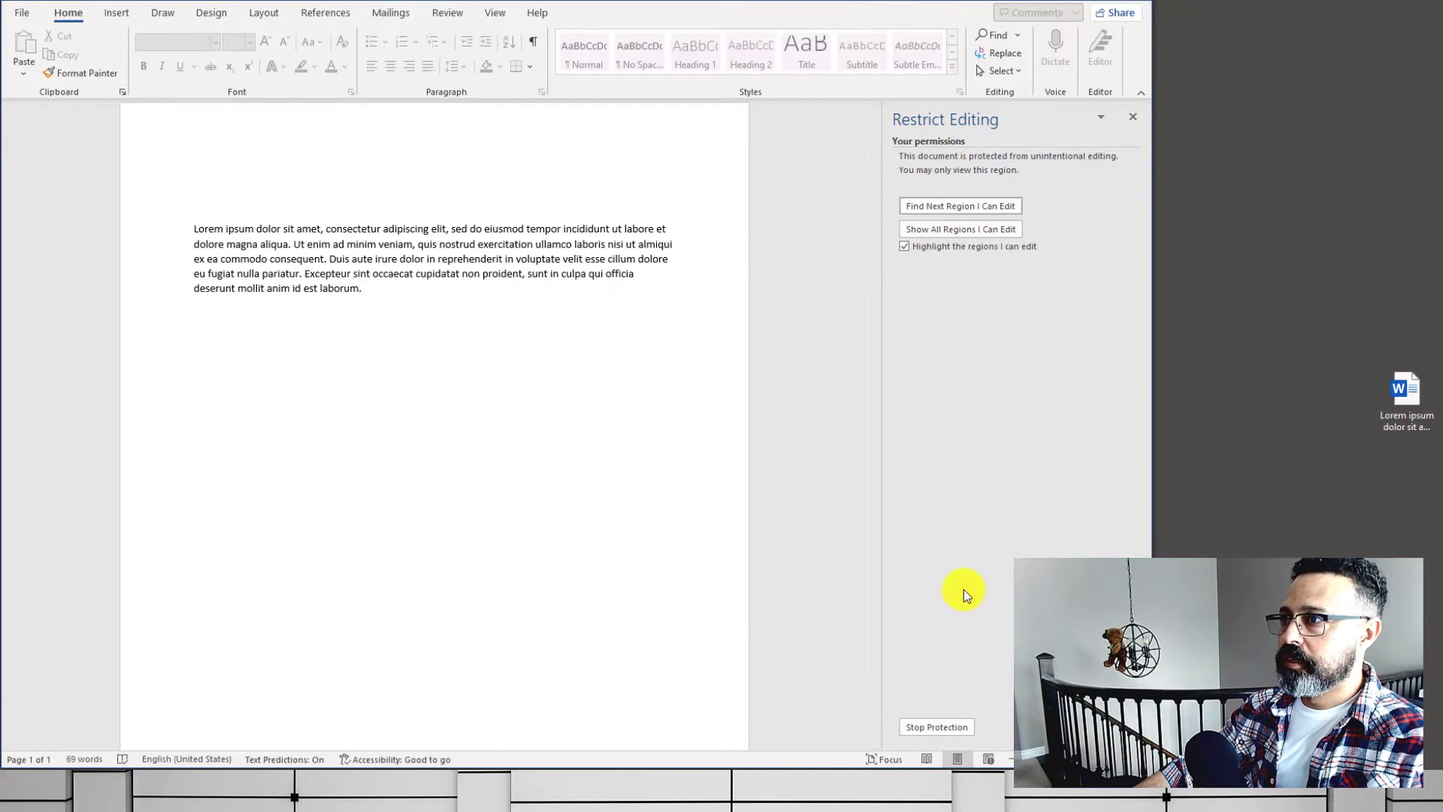
{"action": "left_click", "coordinate": [950, 729]}
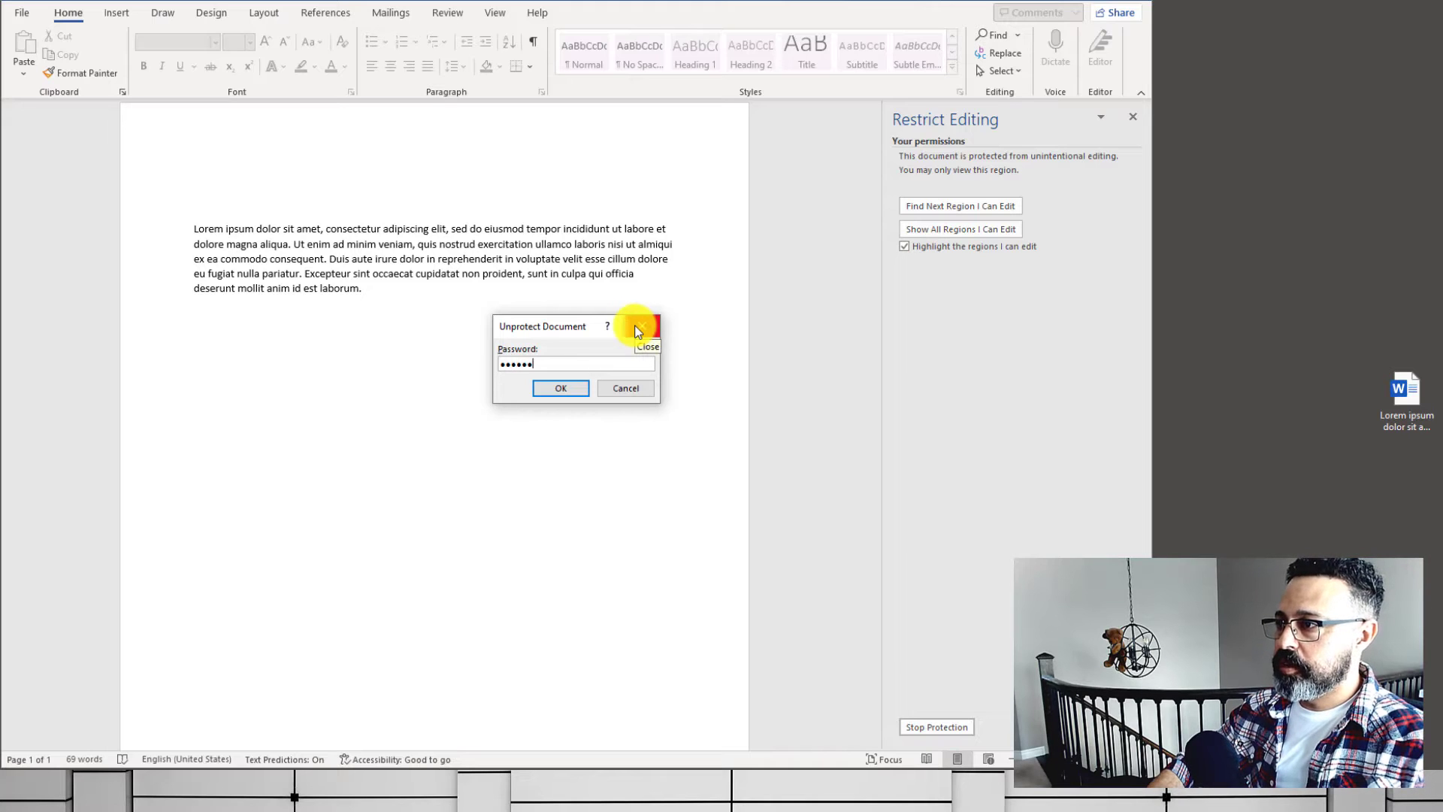
{"action": "key", "text": "Return"}
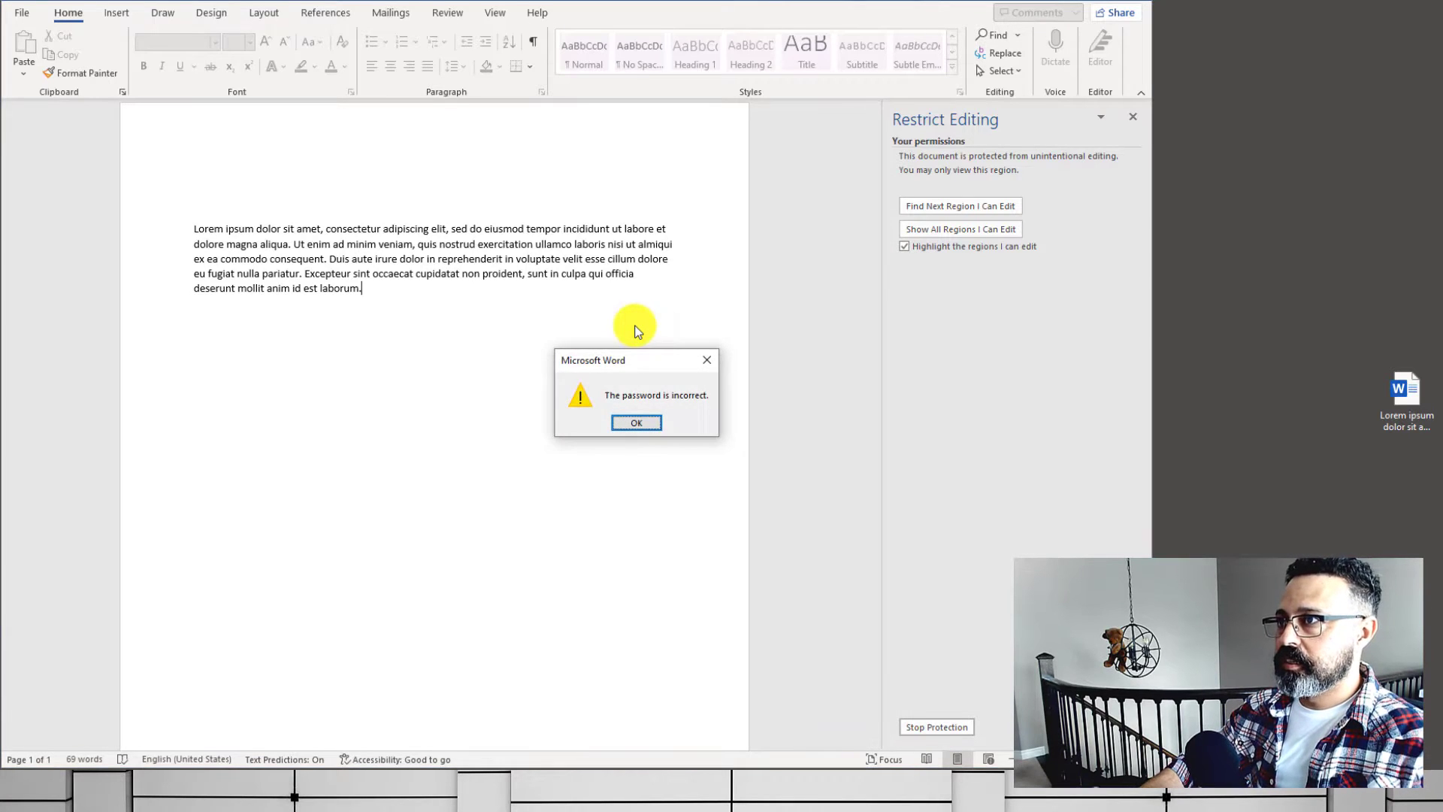
{"action": "key", "text": "Return"}
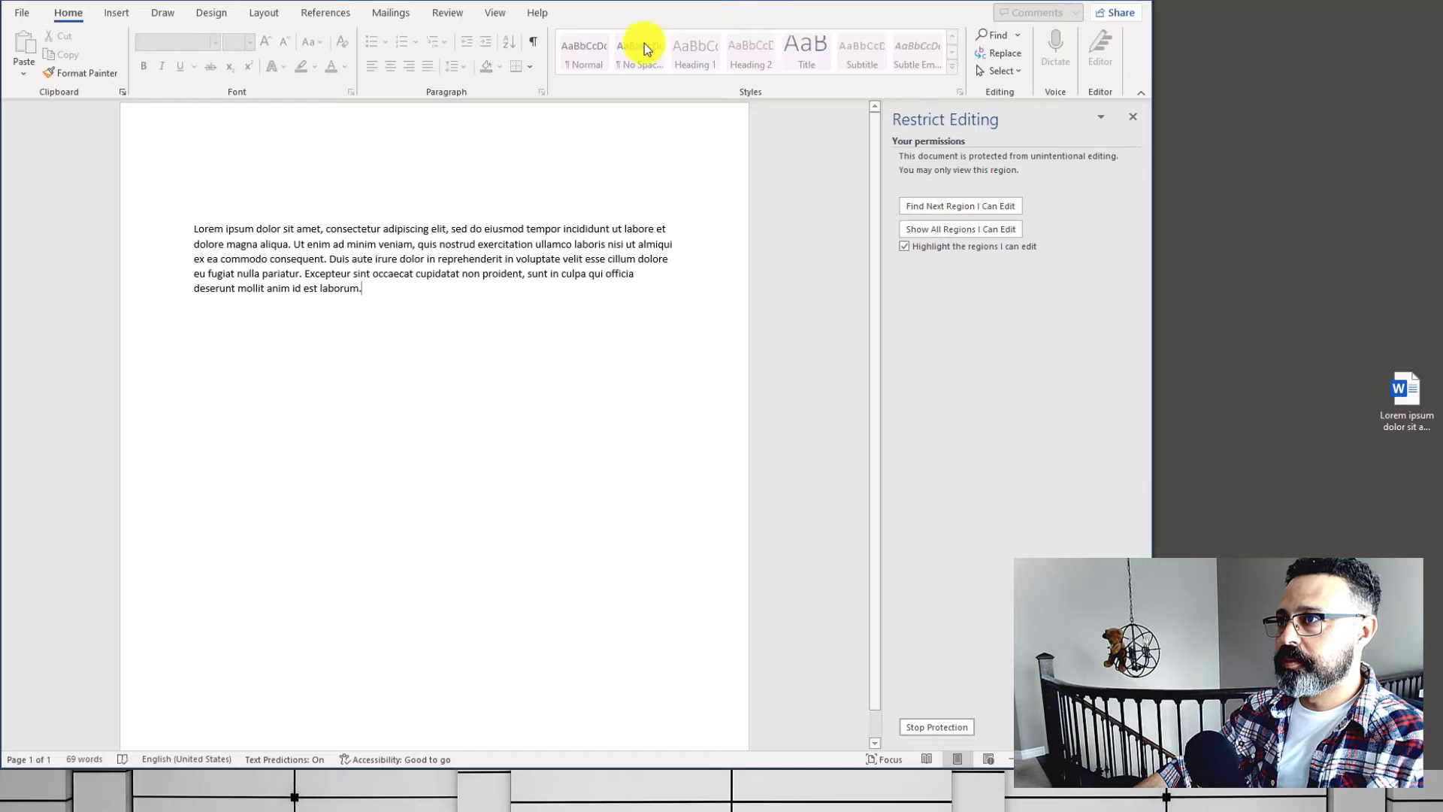
- Try adding a footer and editing the header, then return to the body text
{"action": "left_click", "coordinate": [114, 15]}
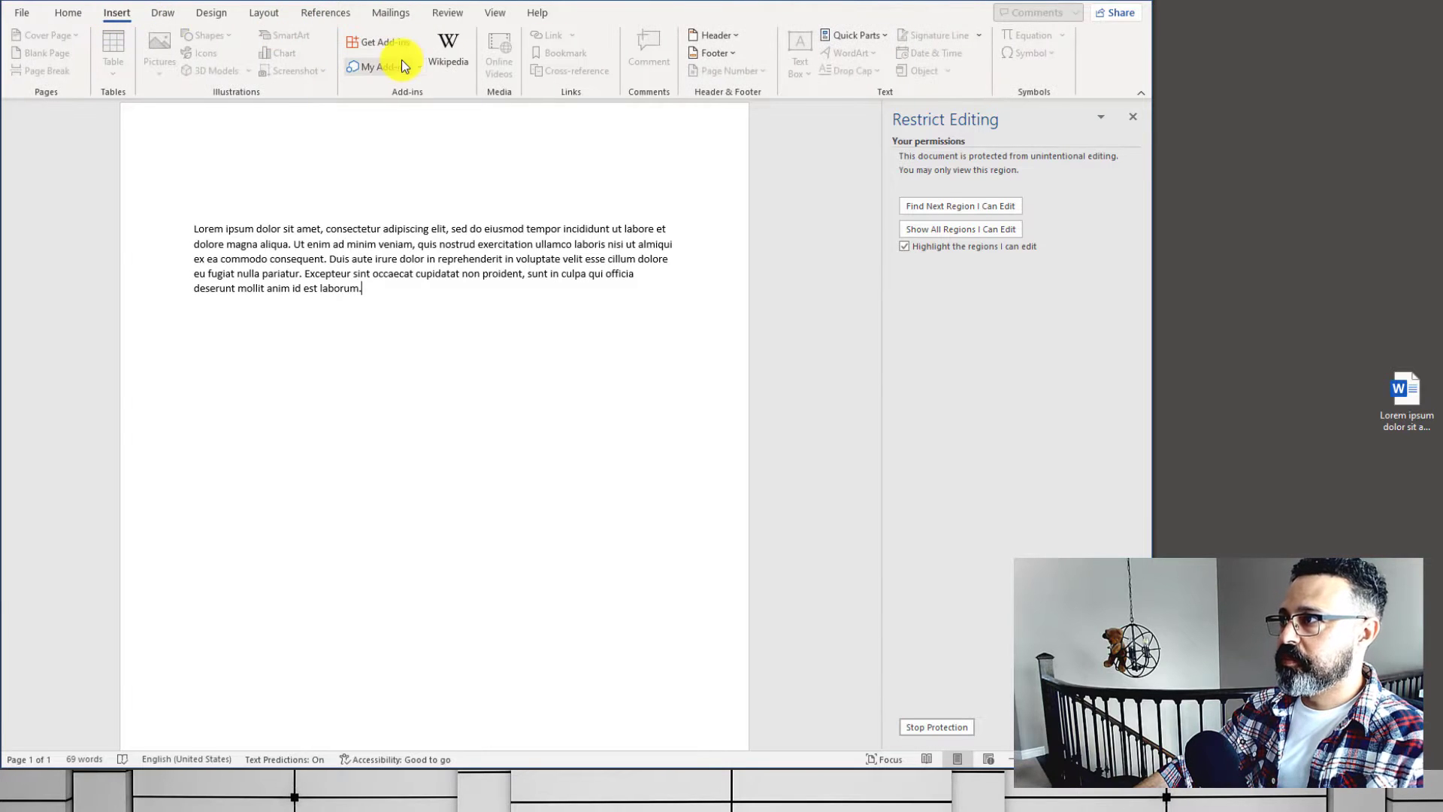
{"action": "left_click", "coordinate": [702, 52]}
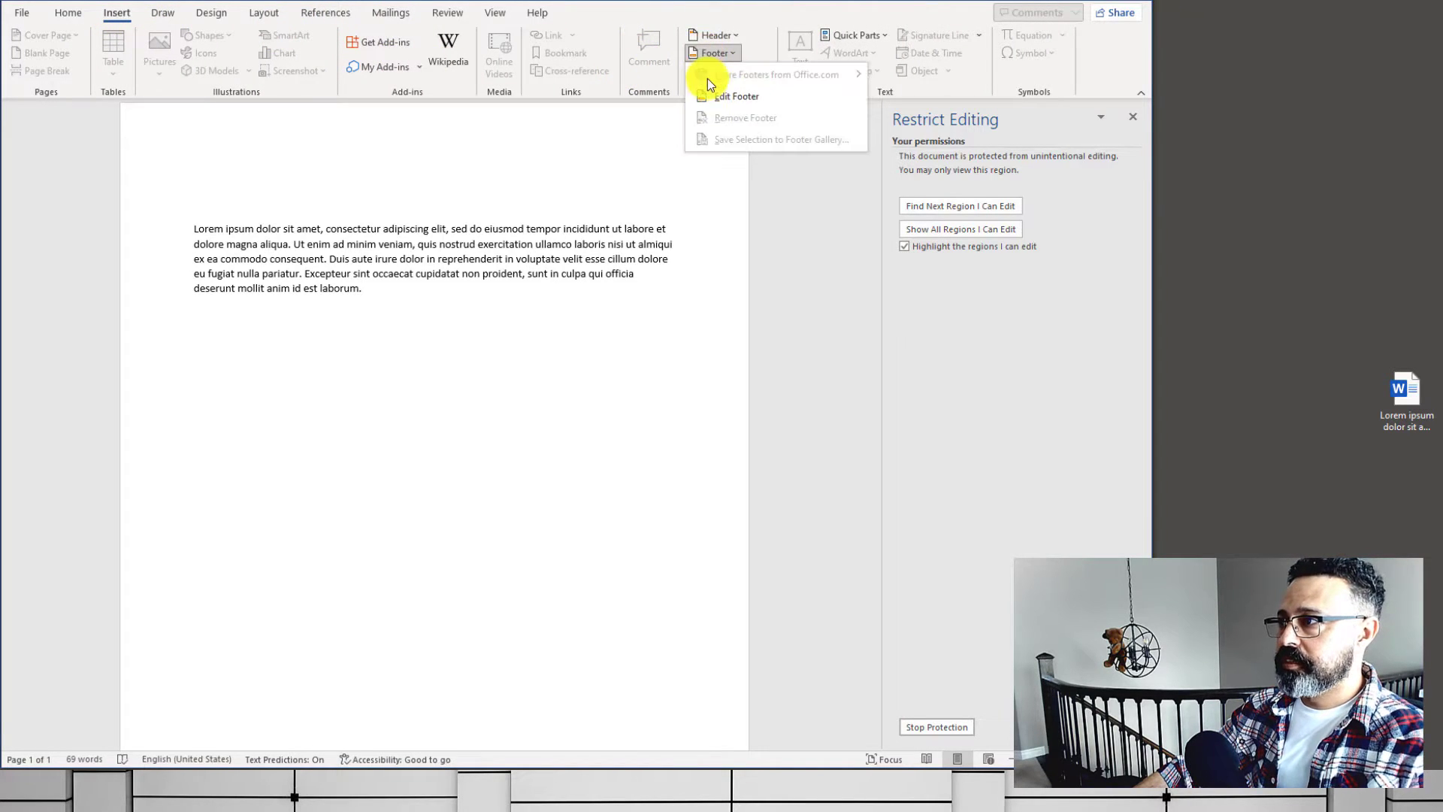
{"action": "left_click", "coordinate": [714, 51]}
{"action": "left_click", "coordinate": [716, 38]}
{"action": "left_click", "coordinate": [720, 65]}
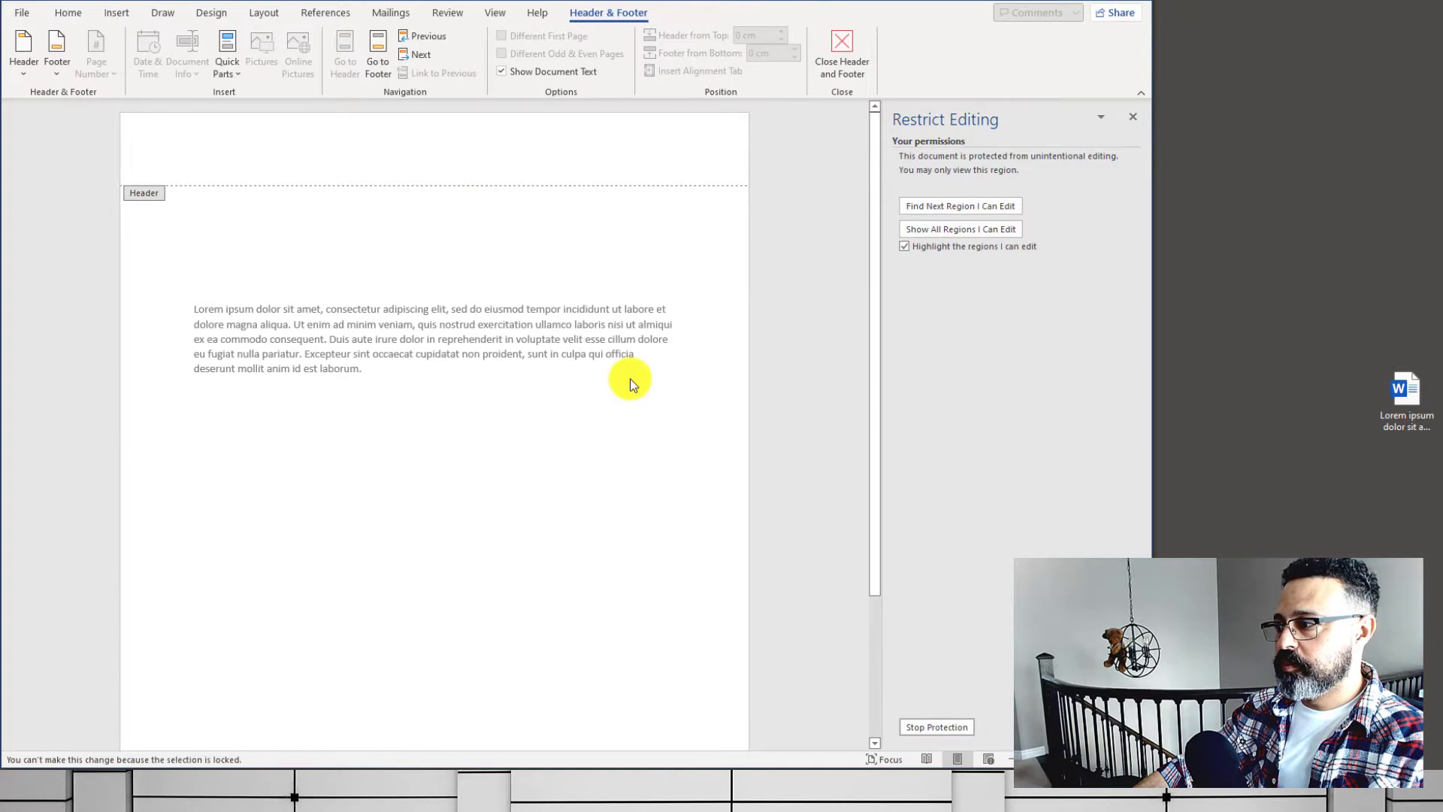
{"action": "double_click", "coordinate": [576, 442]}
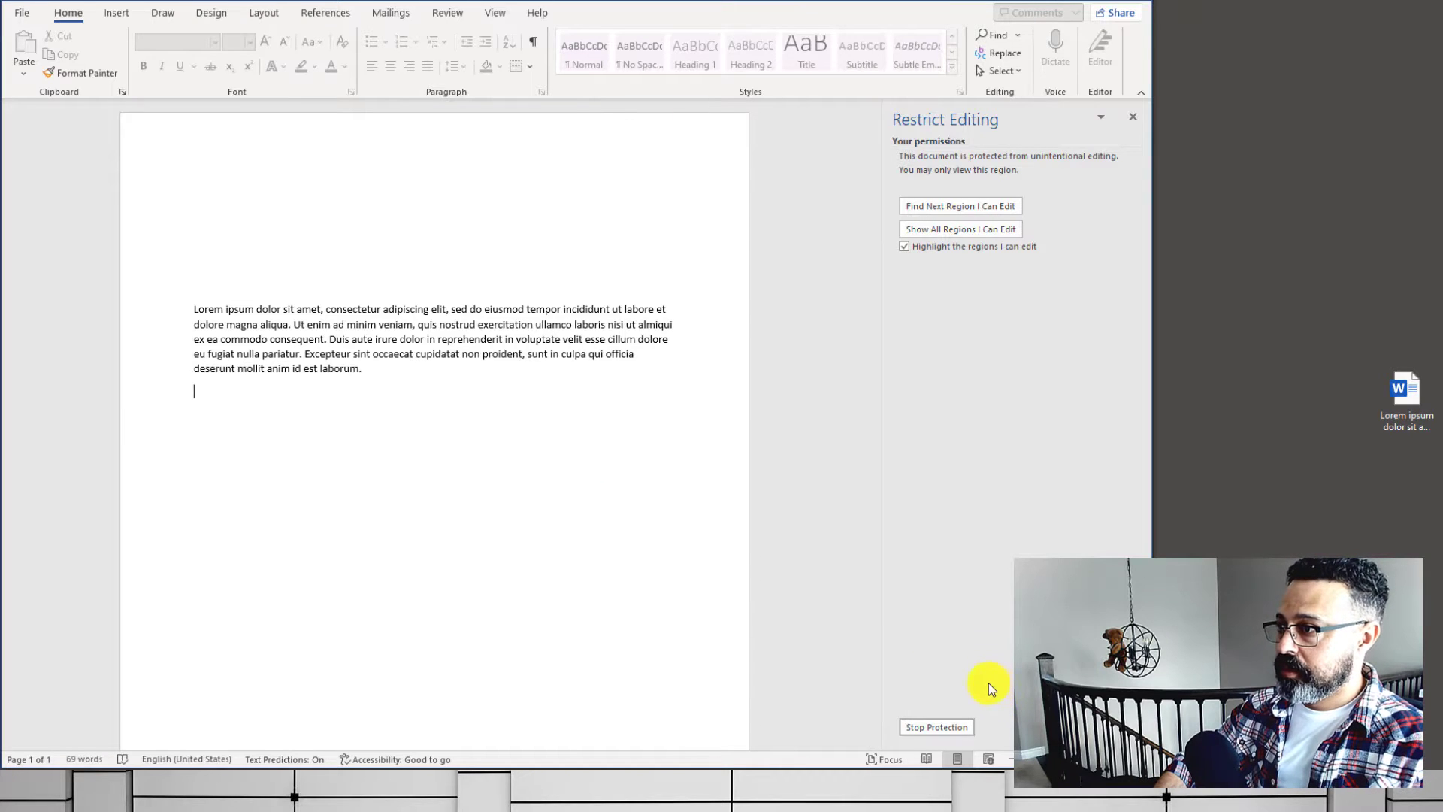
- Reopen the document, save it as Word XML Document 'Lorem ipsum dolor sit amet.xml', and close Word
{"action": "key", "text": "alt+F4"}
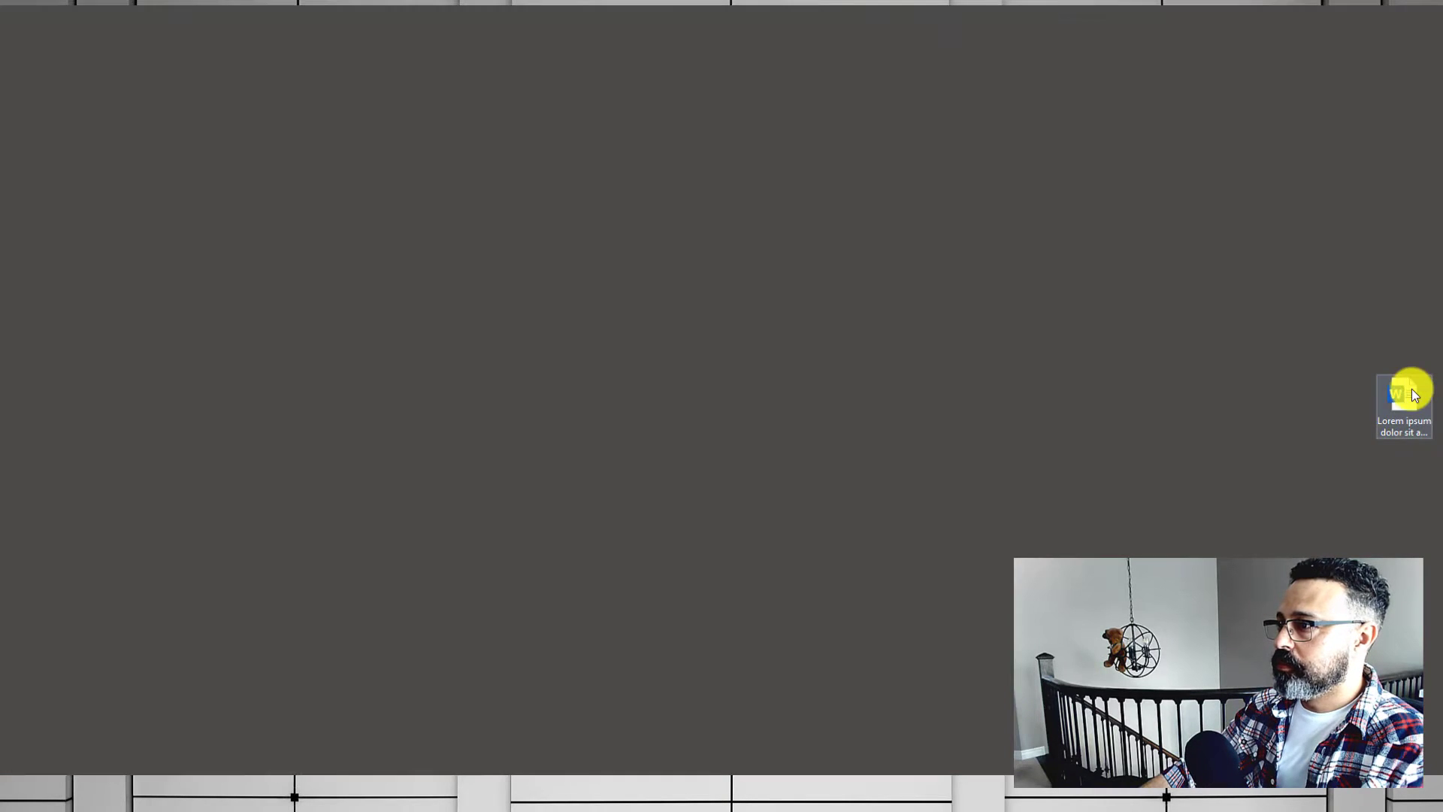
{"action": "double_click", "coordinate": [1412, 395]}
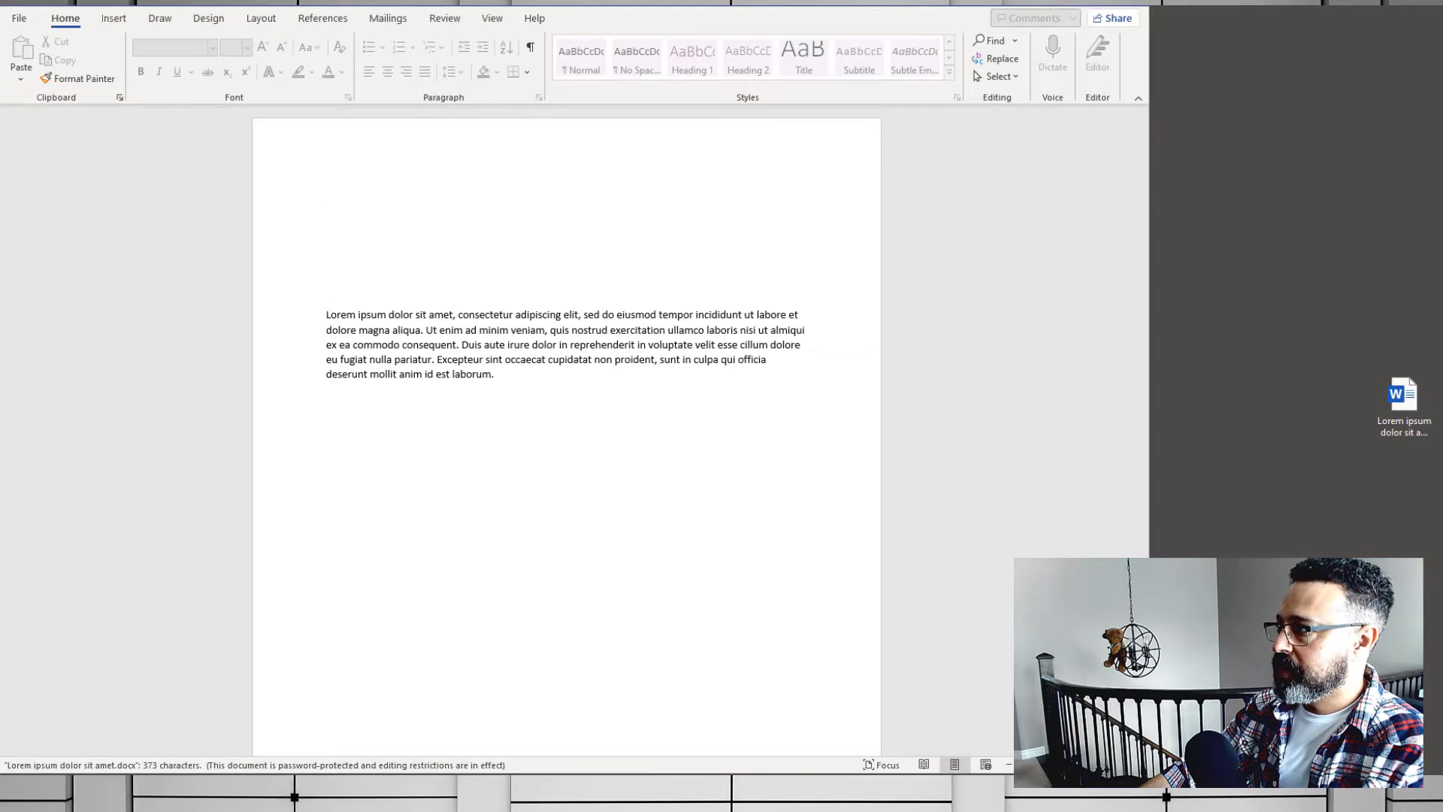
{"action": "left_click", "coordinate": [21, 19]}
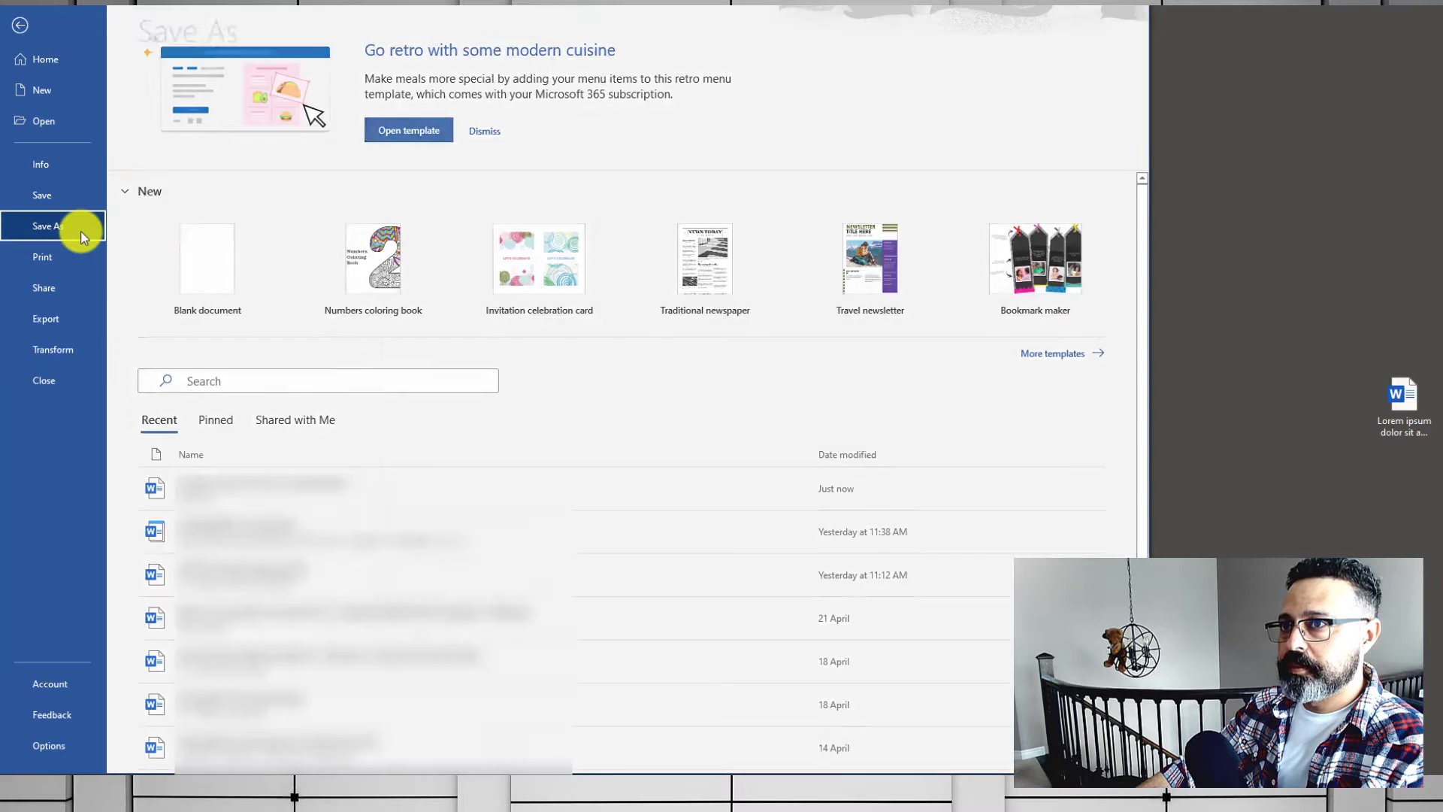
{"action": "left_click", "coordinate": [80, 231]}
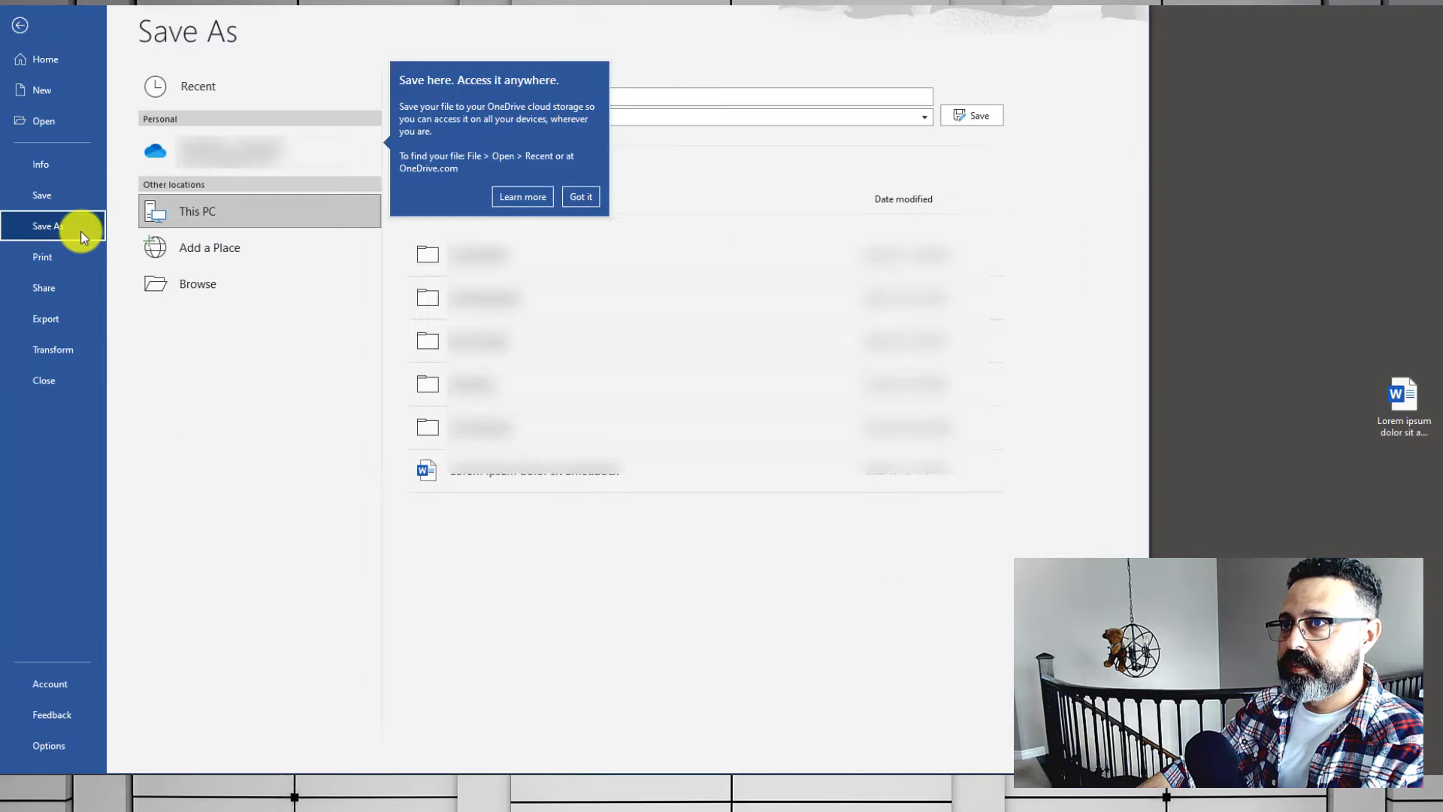
{"action": "left_click", "coordinate": [175, 275]}
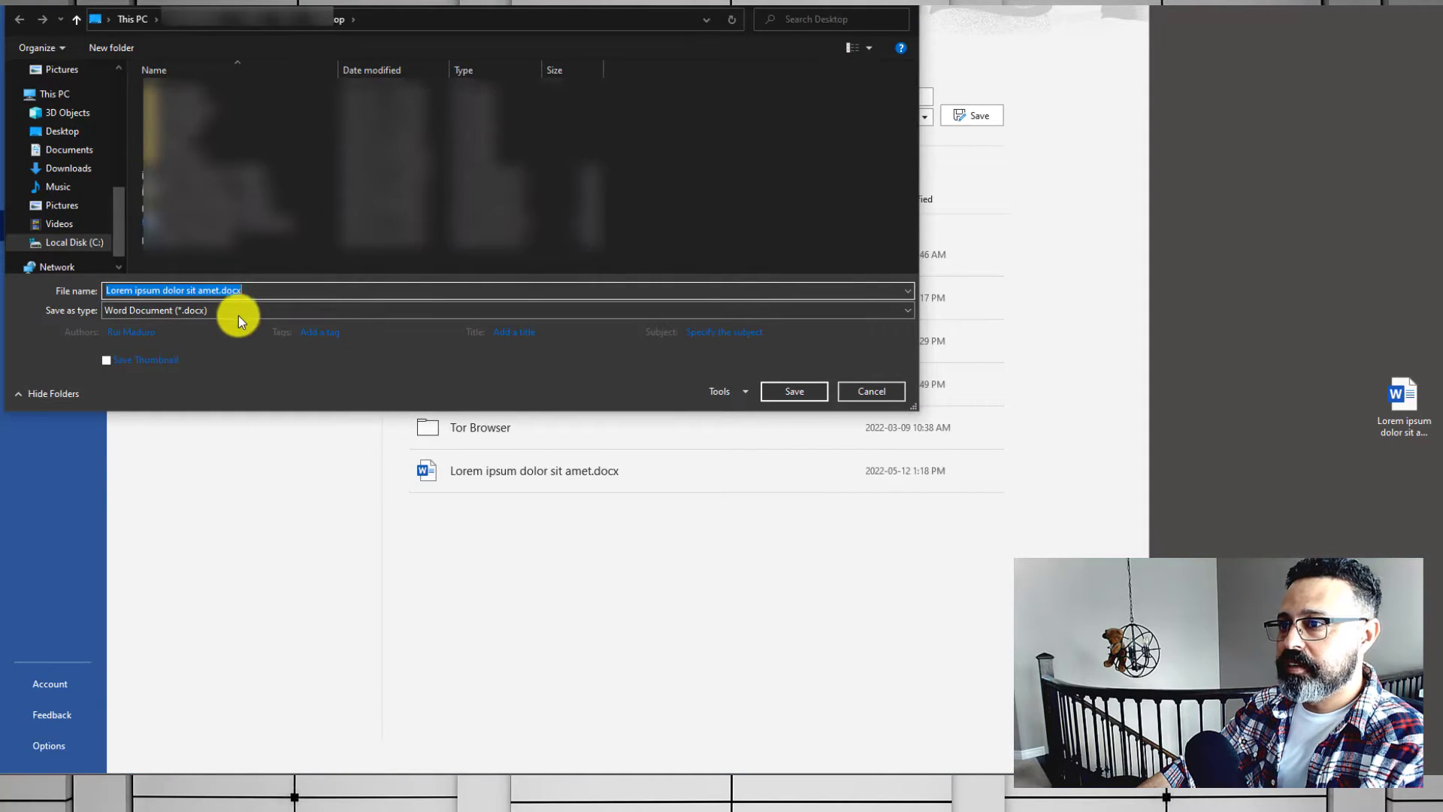
{"action": "left_click", "coordinate": [238, 317]}
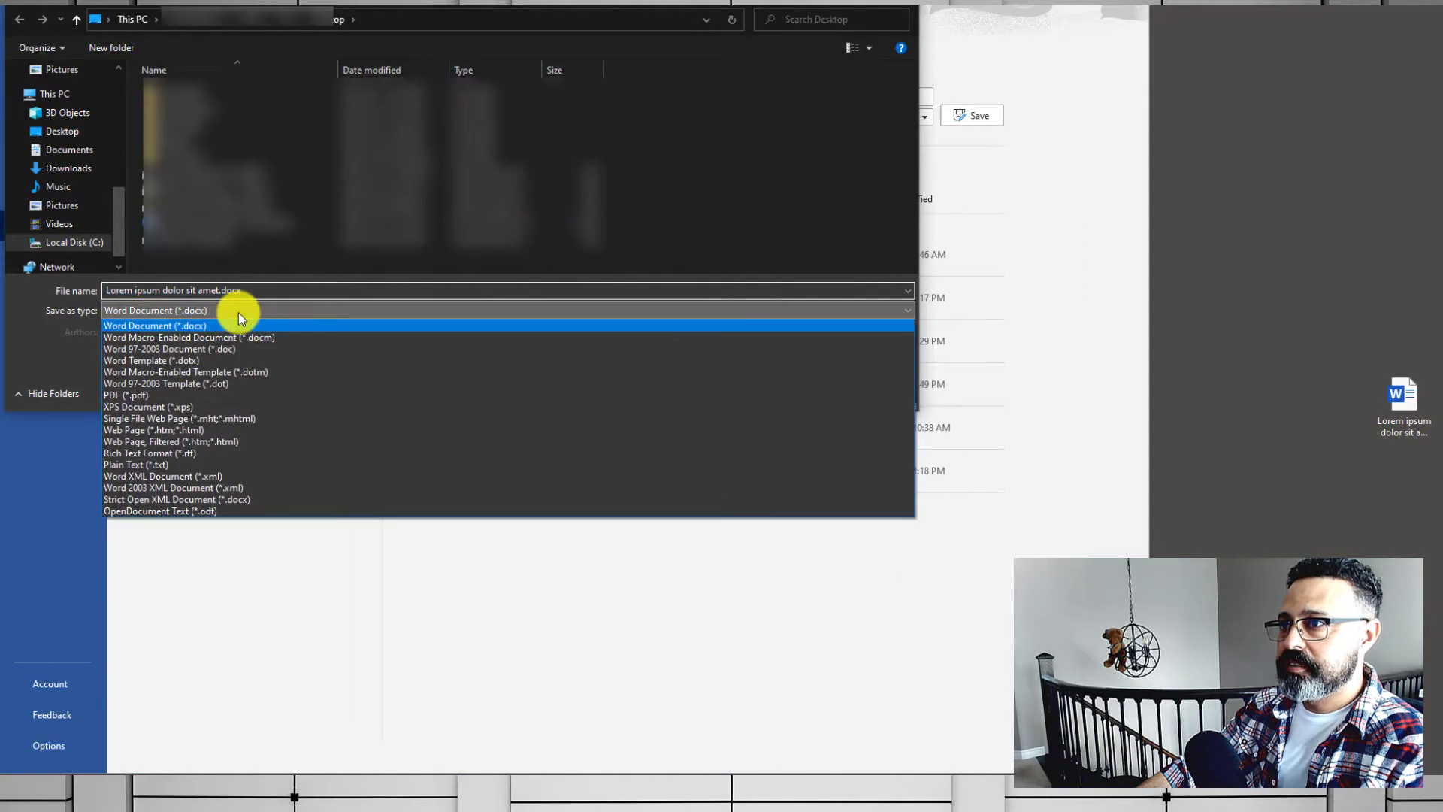
{"action": "left_click", "coordinate": [205, 480]}
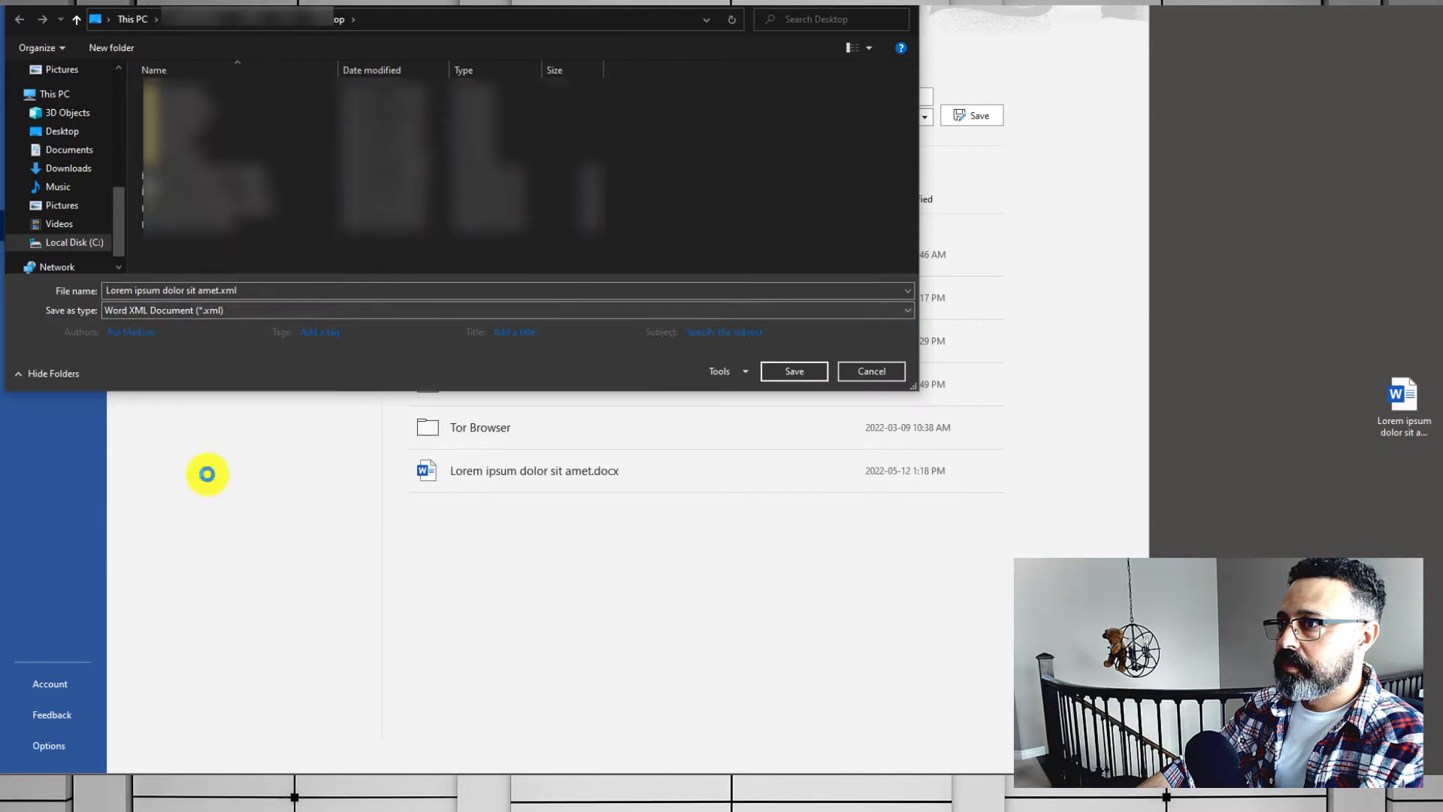
{"action": "left_click", "coordinate": [794, 371]}
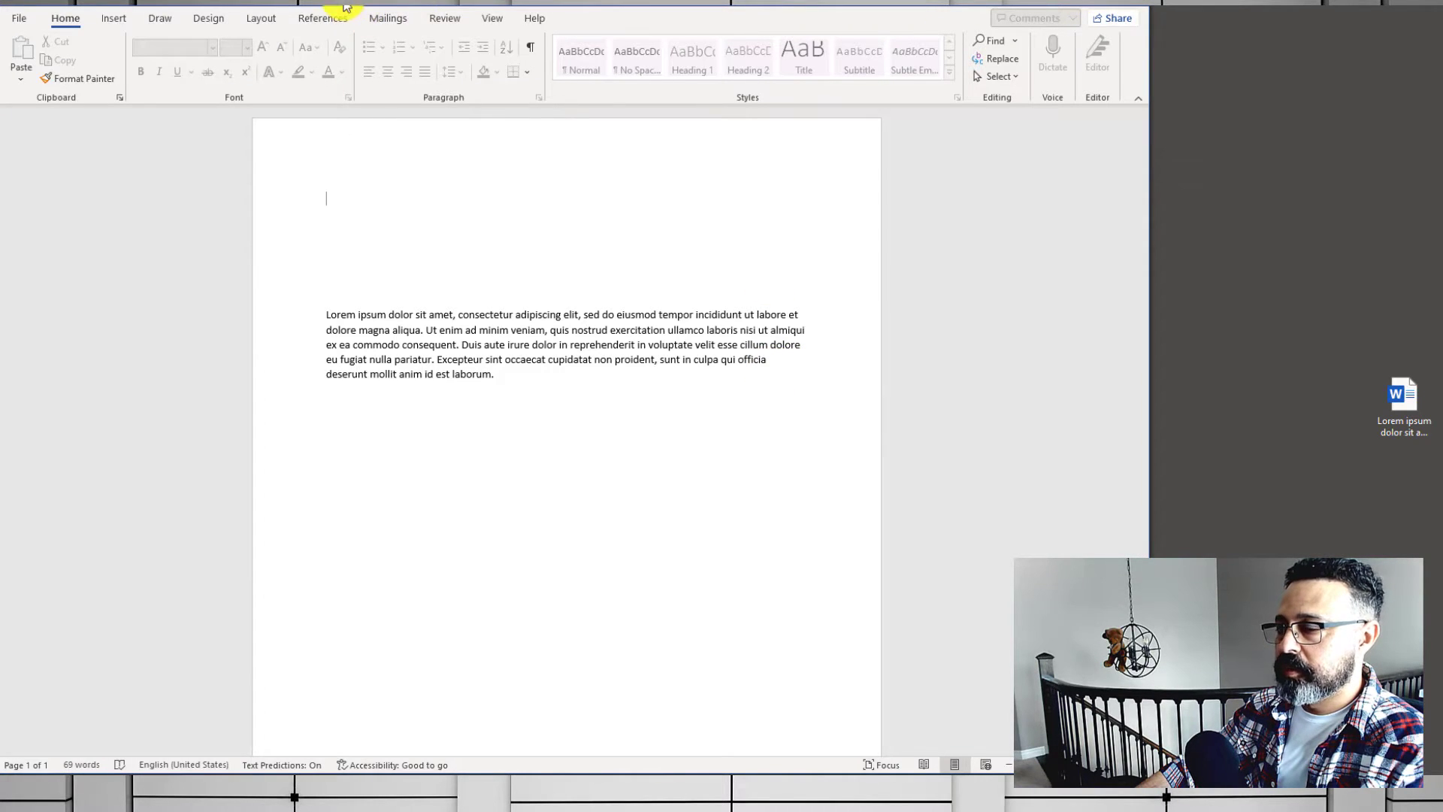
{"action": "left_click", "coordinate": [1142, 4]}
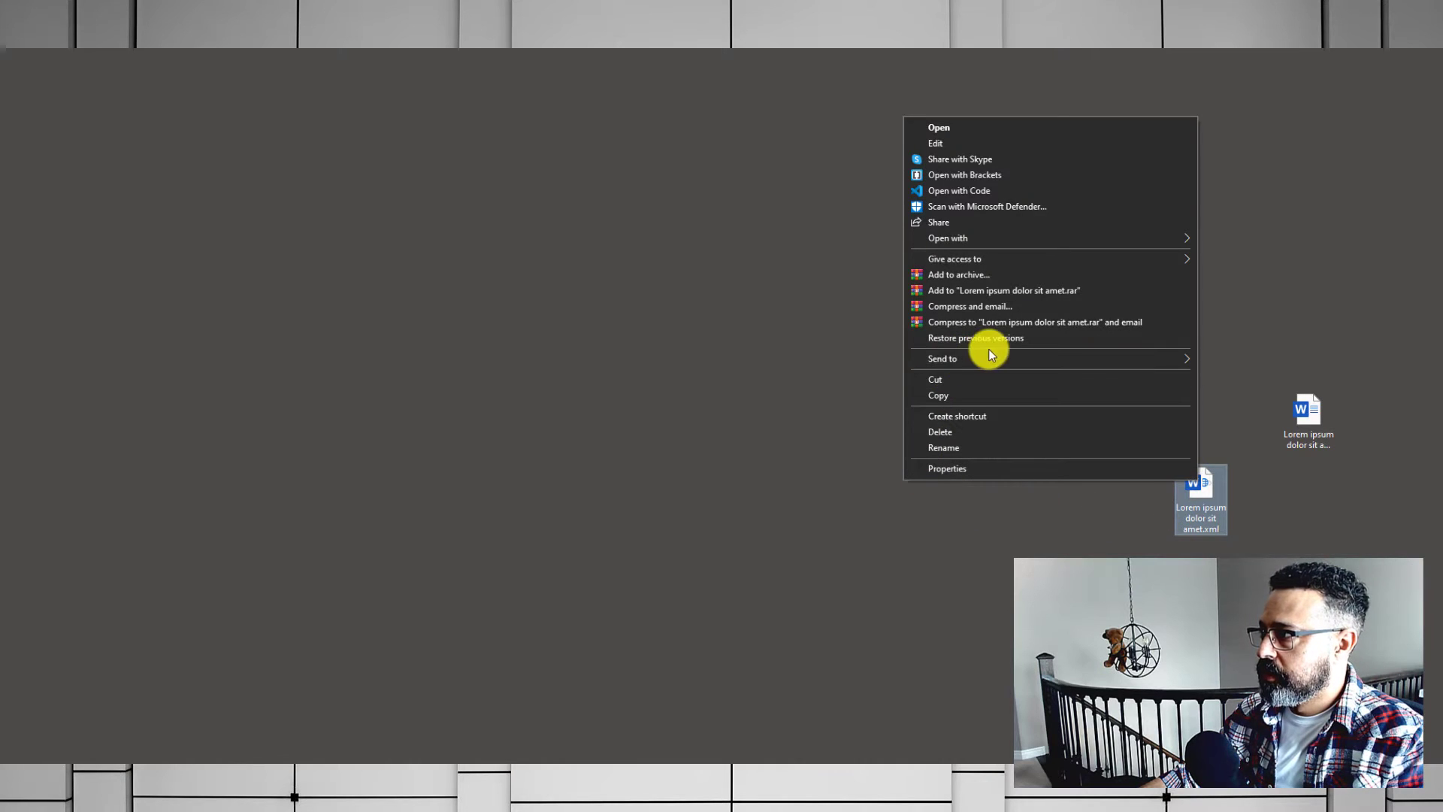
- Open Lorem ipsum dolor sit amet.xml in Notepad with Find ready
{"action": "mouse_move", "coordinate": [1083, 238]}
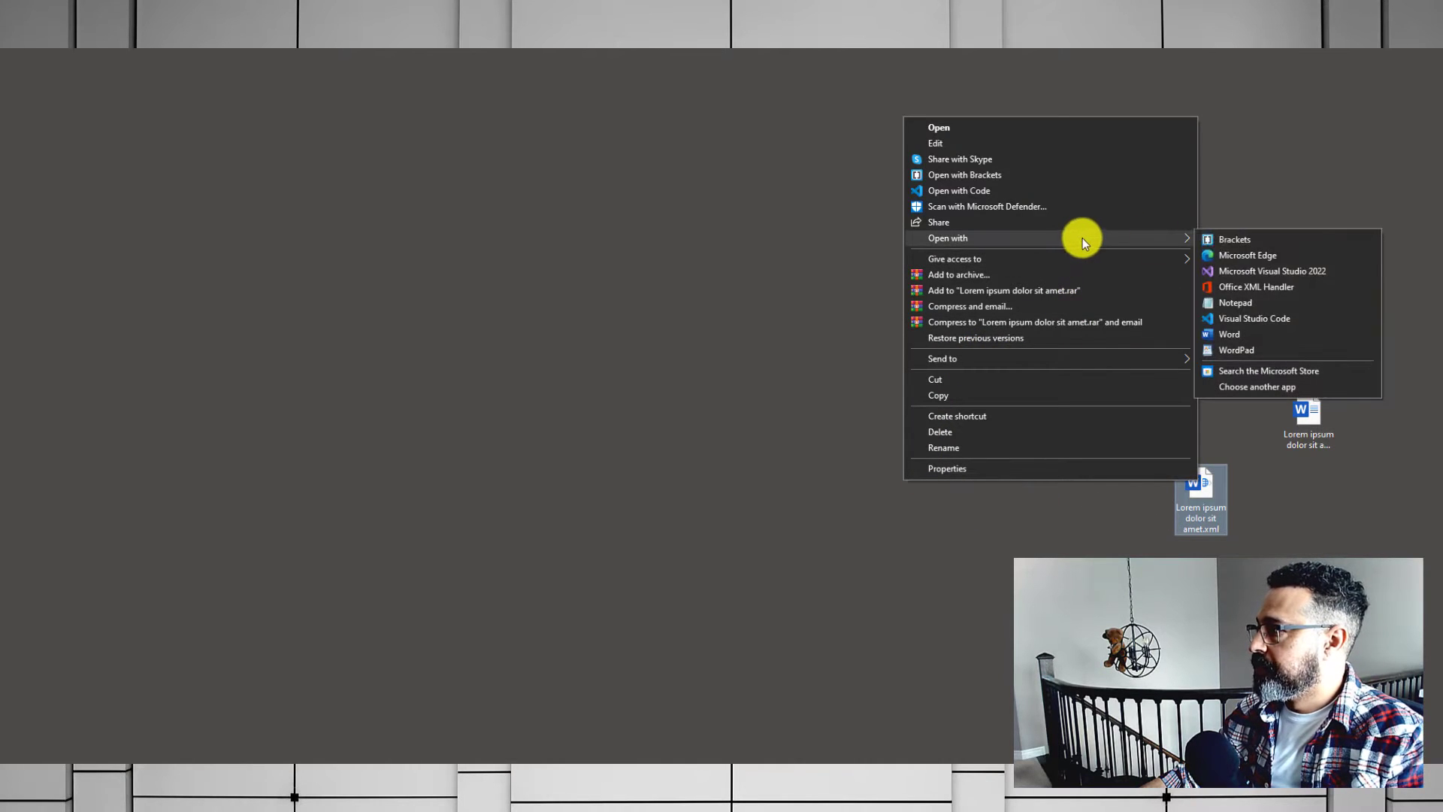
{"action": "left_click", "coordinate": [1262, 307]}
{"action": "key", "text": "ctrl+f"}
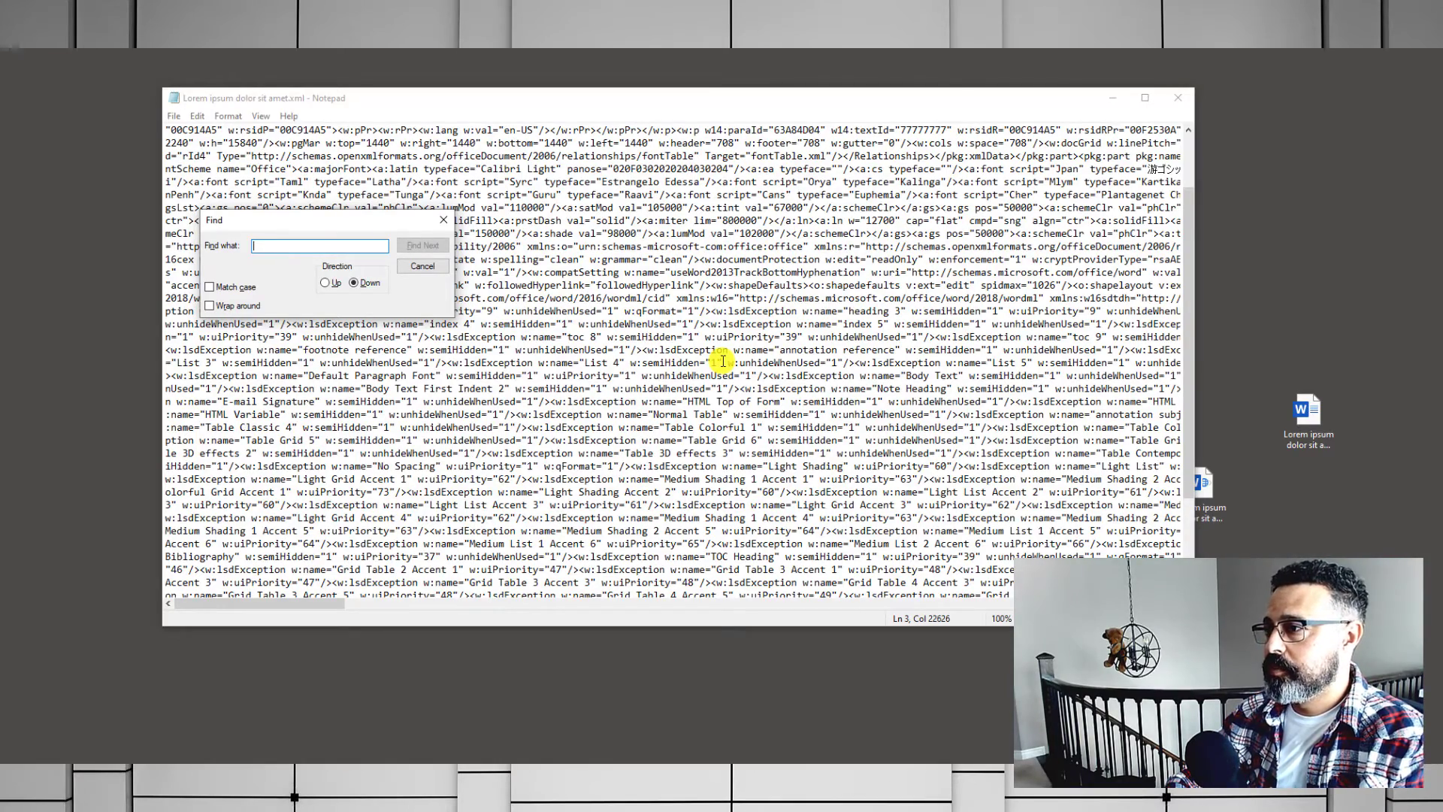
- Search the XML for 'protect' to locate the w:documentProtection element
{"action": "type", "text": "pr"}
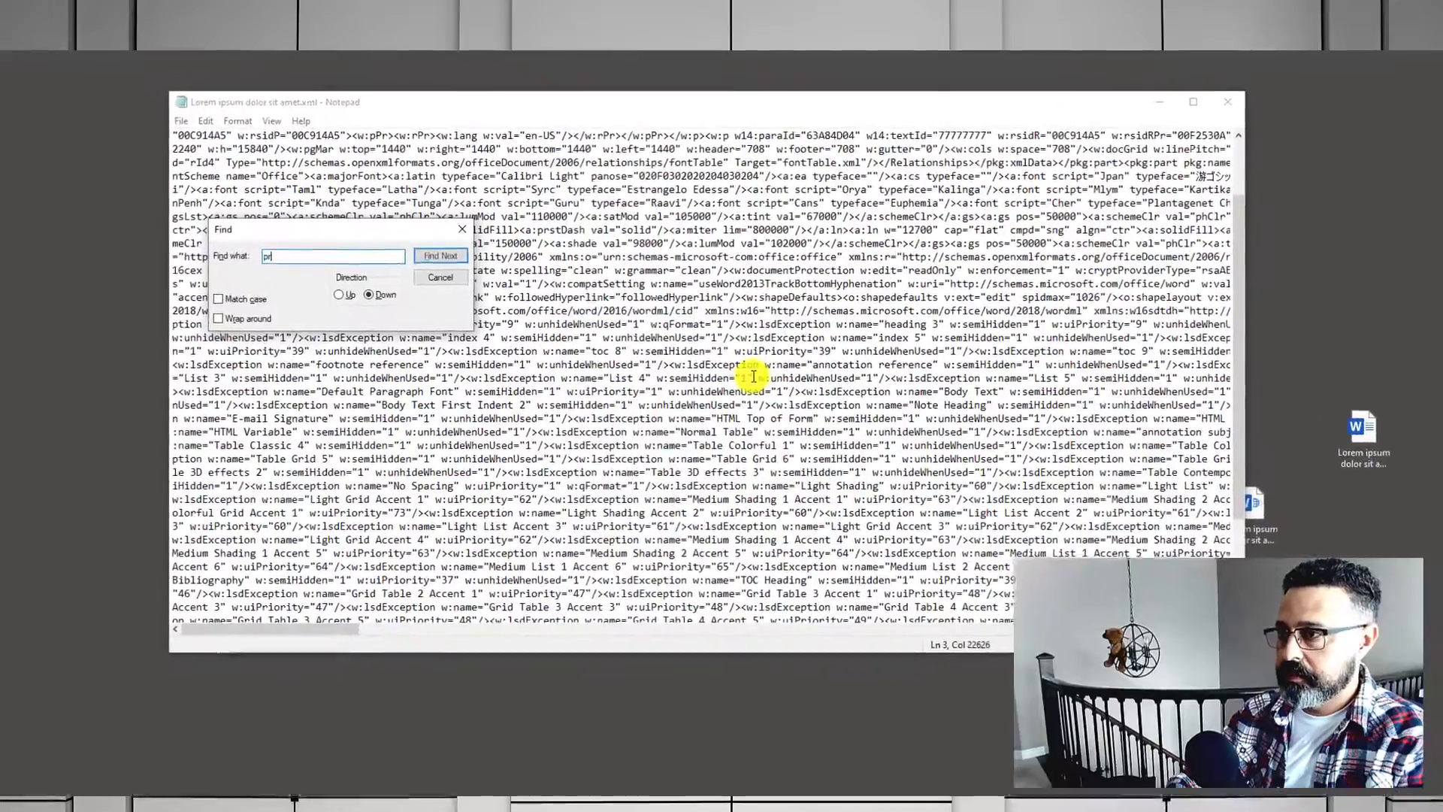
{"action": "type", "text": "otect"}
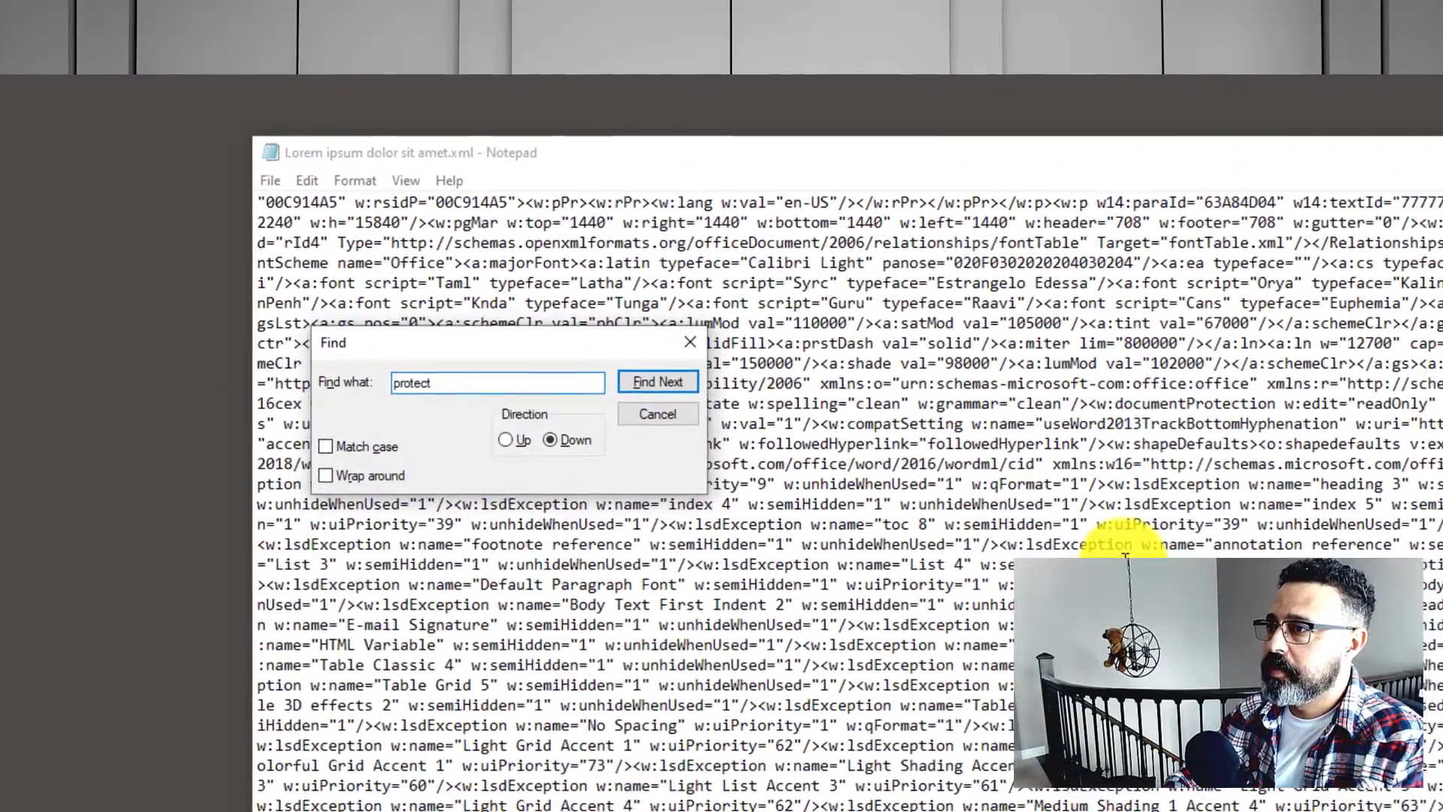
{"action": "key", "text": "Return"}
{"action": "key", "text": "Return"}
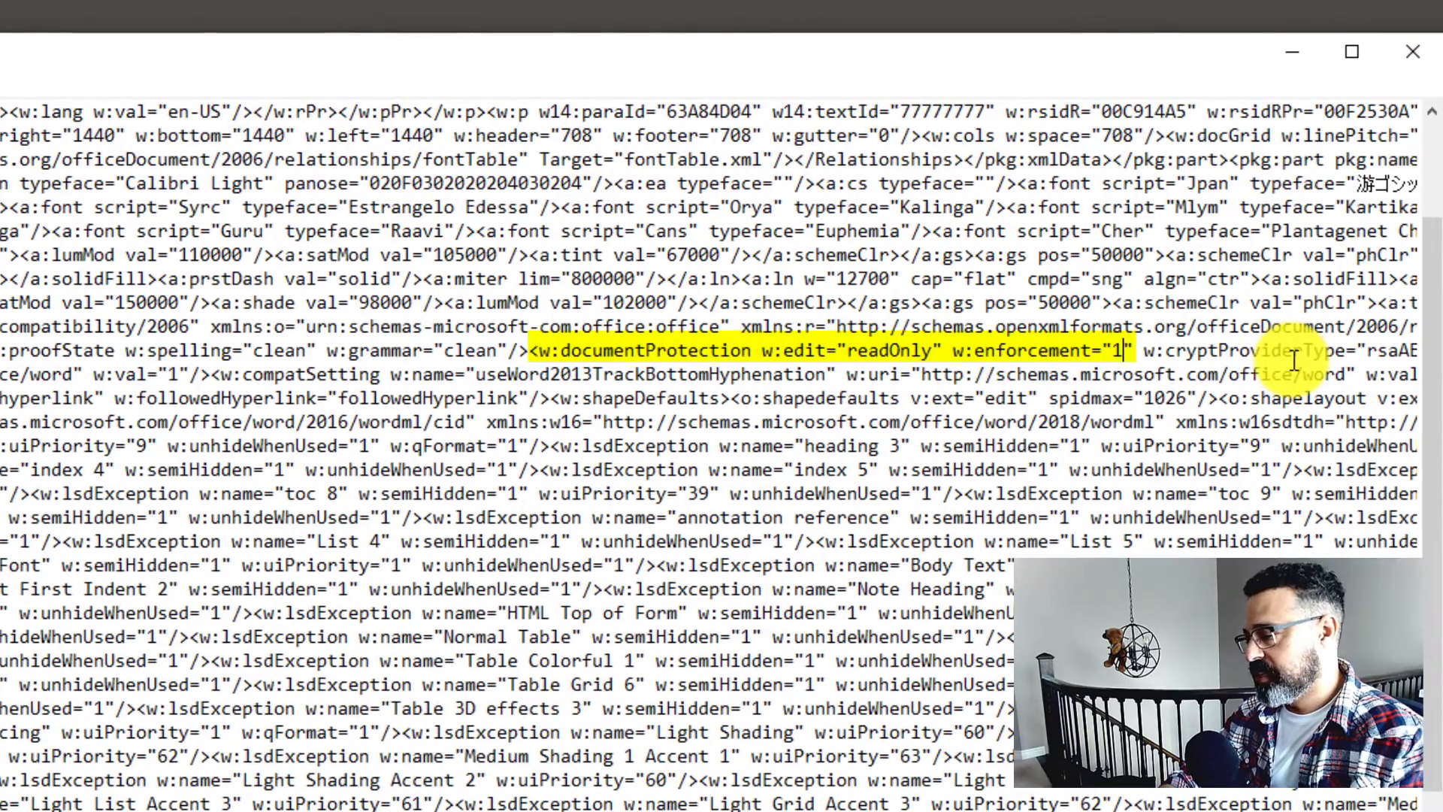
- Change w:enforcement to "0" and w:edit to "edit", then close Notepad
{"action": "key", "text": "BackSpace"}
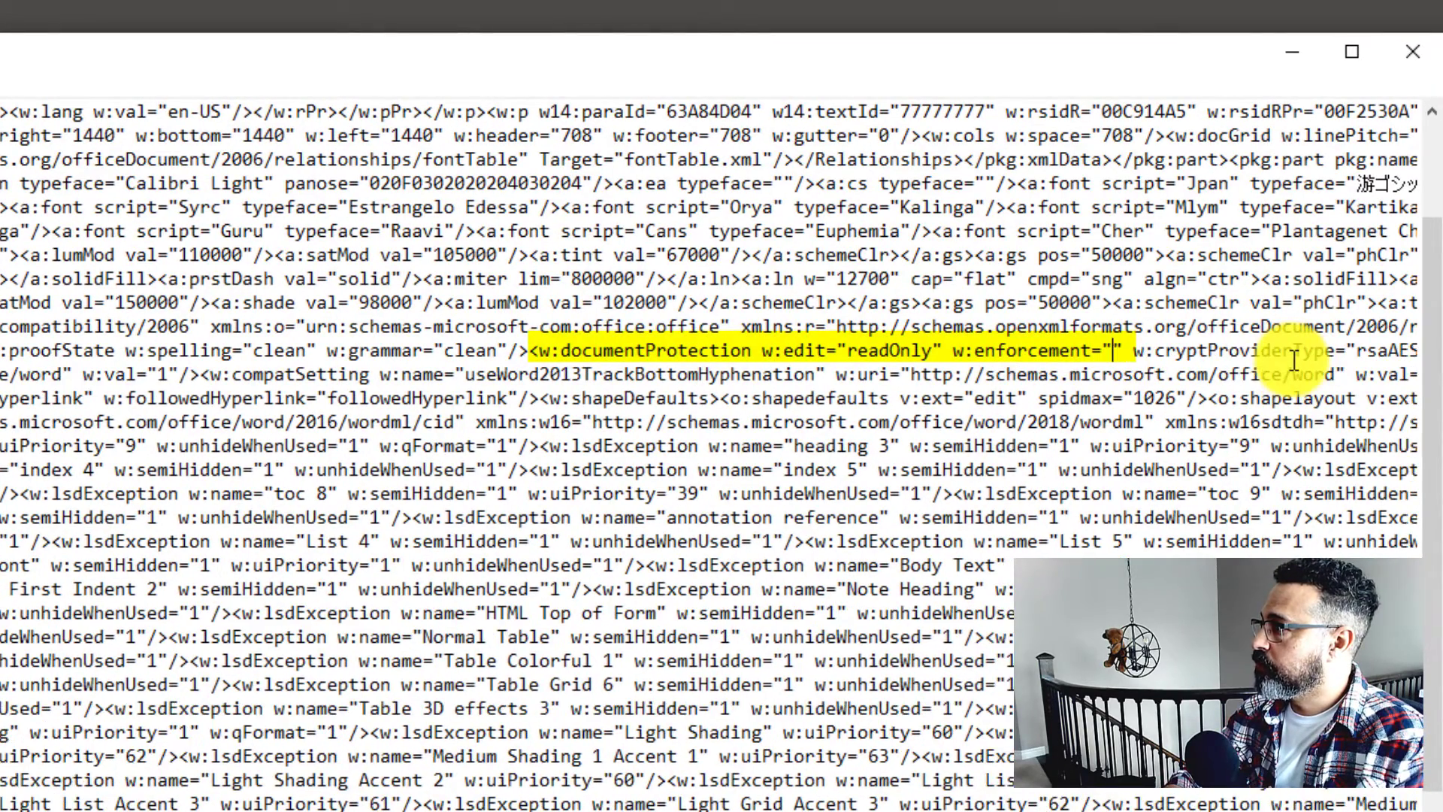
{"action": "type", "text": "0"}
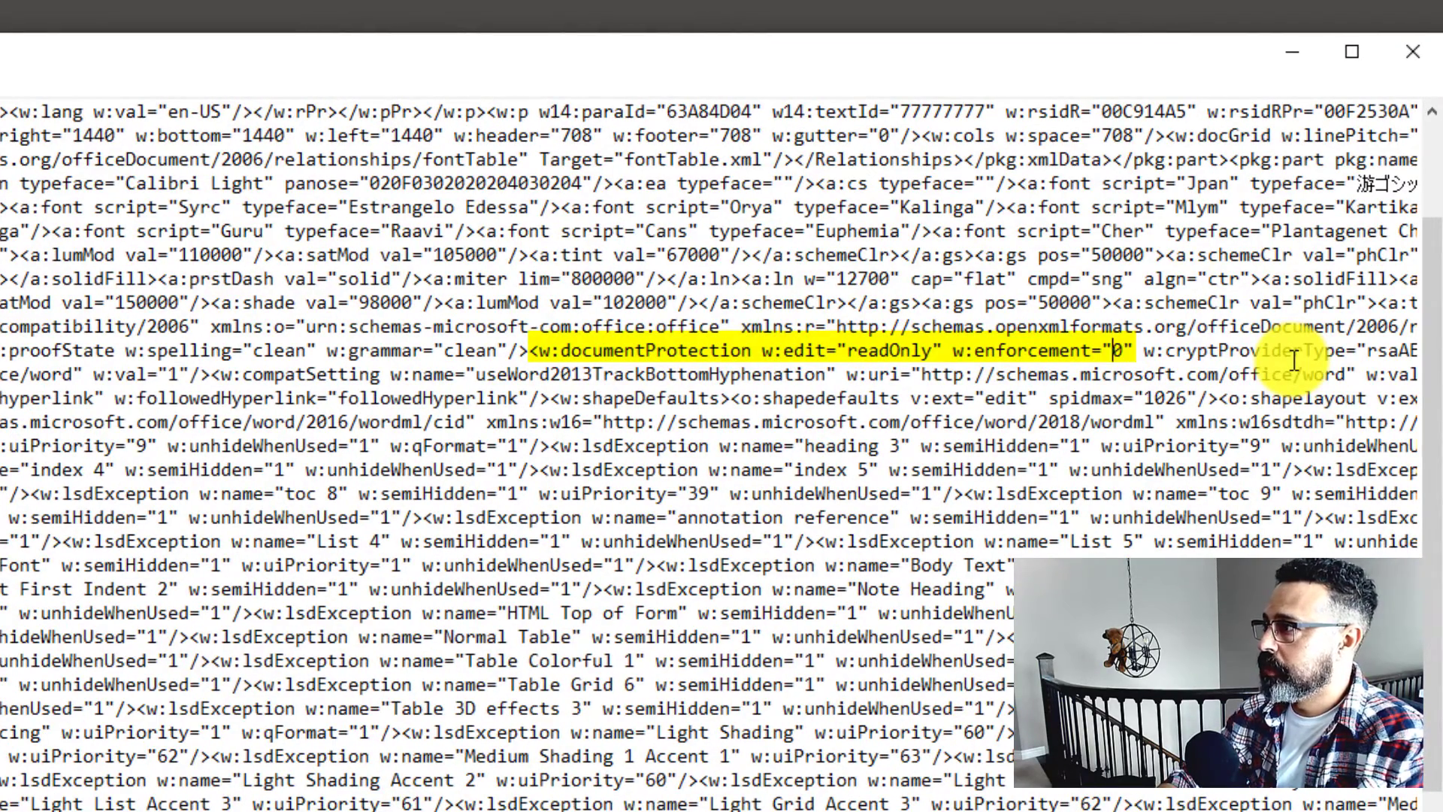
{"action": "key", "text": "Left"}
{"action": "key", "text": "Left"}
{"action": "key", "text": "Left"}
{"action": "key", "text": "Left"}
{"action": "key", "text": "Left"}
{"action": "key", "text": "Left"}
{"action": "key", "text": "Left"}
{"action": "key", "text": "Left"}
{"action": "key", "text": "Left"}
{"action": "key", "text": "Left"}
{"action": "key", "text": "Left"}
{"action": "key", "text": "Left"}
{"action": "key", "text": "Left"}
{"action": "key", "text": "Left"}
{"action": "key", "text": "Left"}
{"action": "key", "text": "Left"}
{"action": "key", "text": "Left"}
{"action": "key", "text": "BackSpace"}
{"action": "key", "text": "BackSpace"}
{"action": "key", "text": "BackSpace"}
{"action": "key", "text": "BackSpace"}
{"action": "key", "text": "BackSpace"}
{"action": "key", "text": "BackSpace"}
{"action": "key", "text": "BackSpace"}
{"action": "key", "text": "BackSpace"}
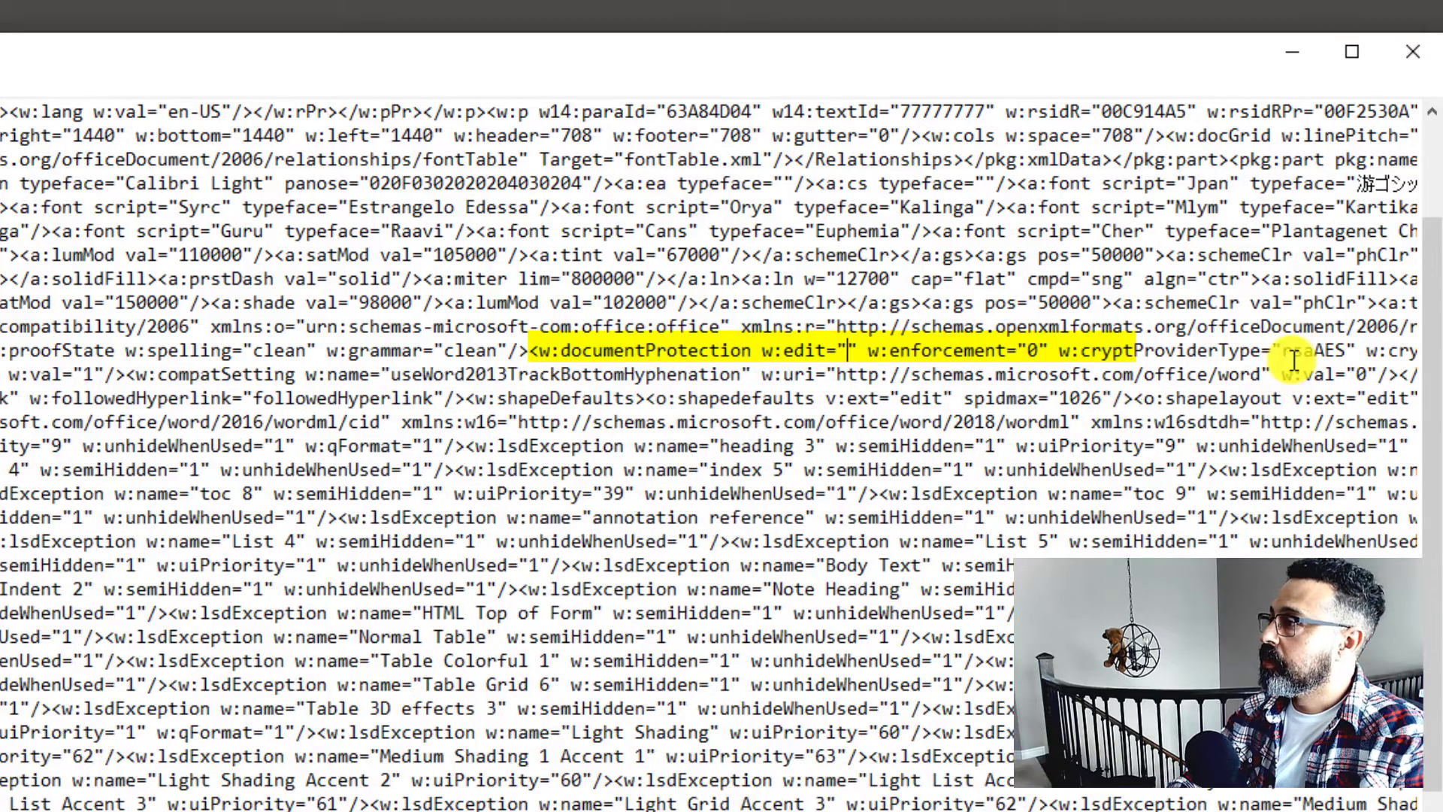
{"action": "type", "text": "edit"}
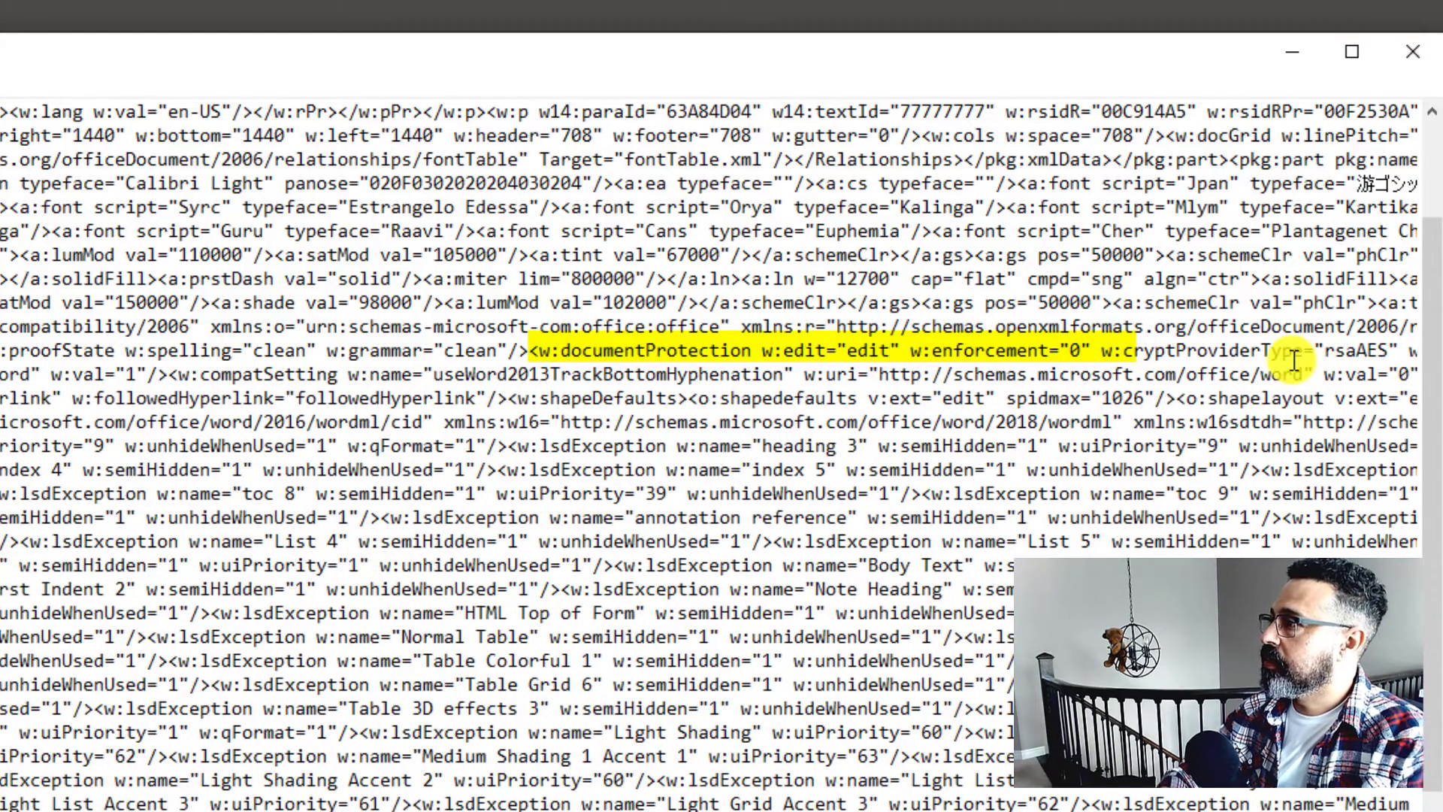
{"action": "left_click", "coordinate": [1070, 351]}
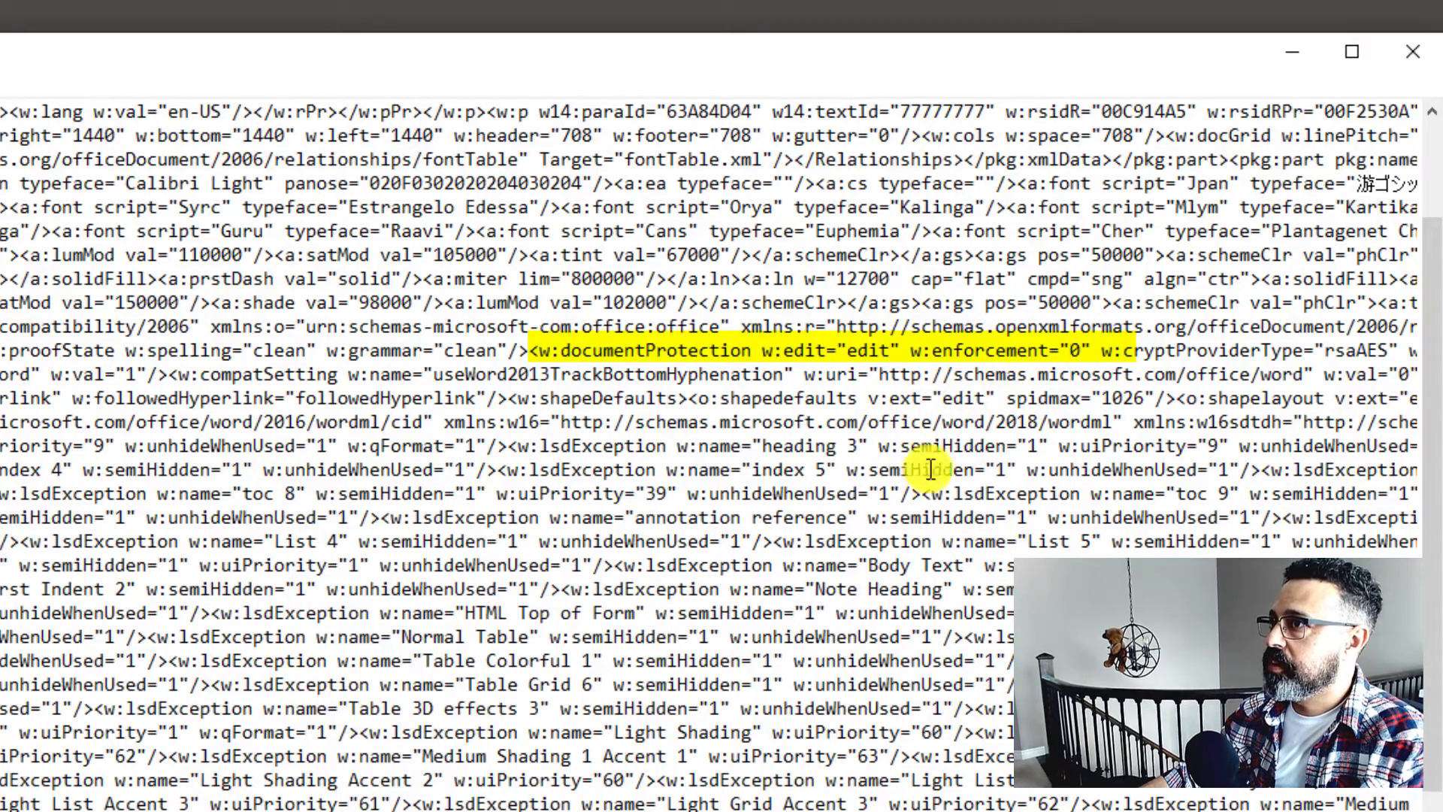
{"action": "left_click", "coordinate": [1412, 51]}
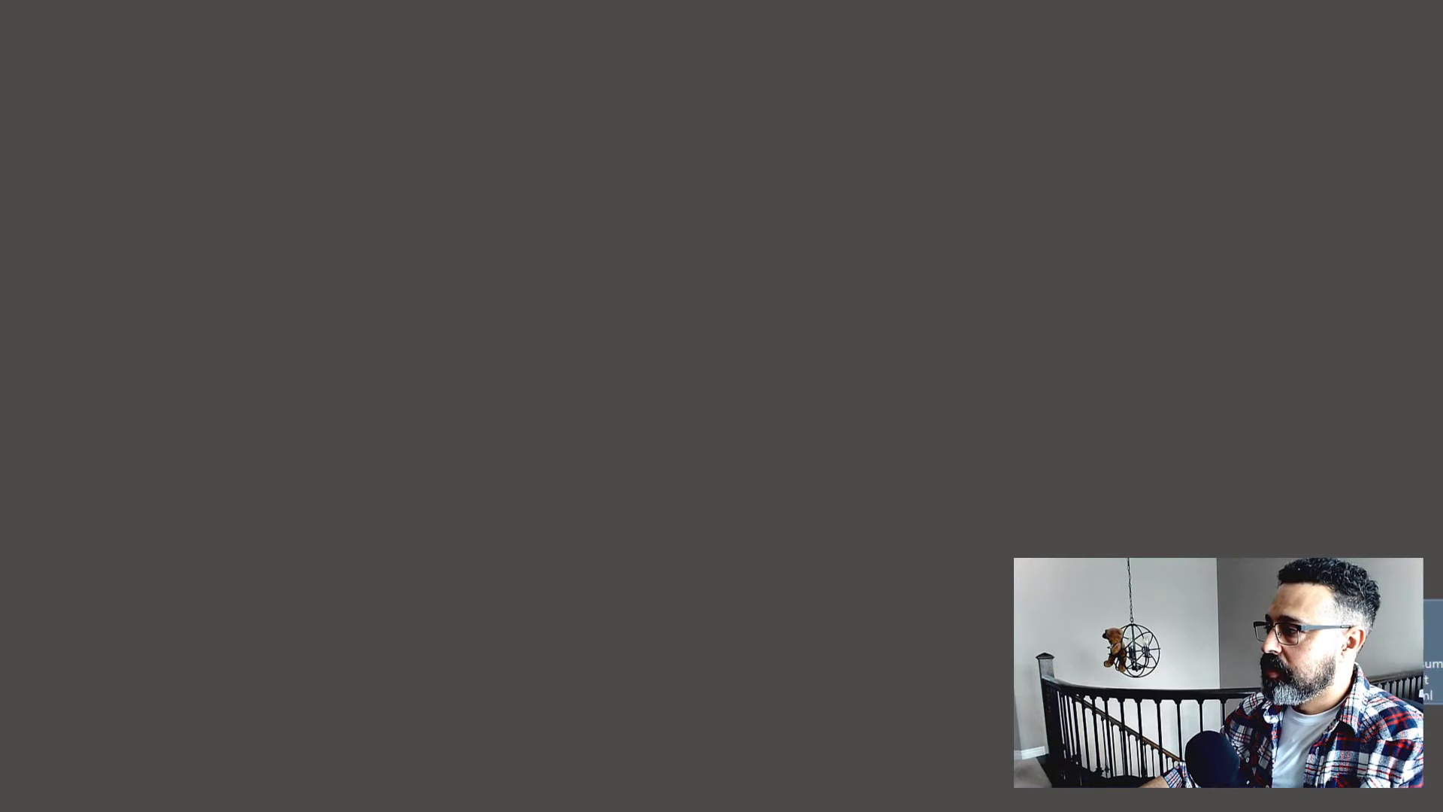
- Open the edited Lorem ipsum dolor sit amet.xml in Word via Open with
{"action": "right_click", "coordinate": [1432, 639]}
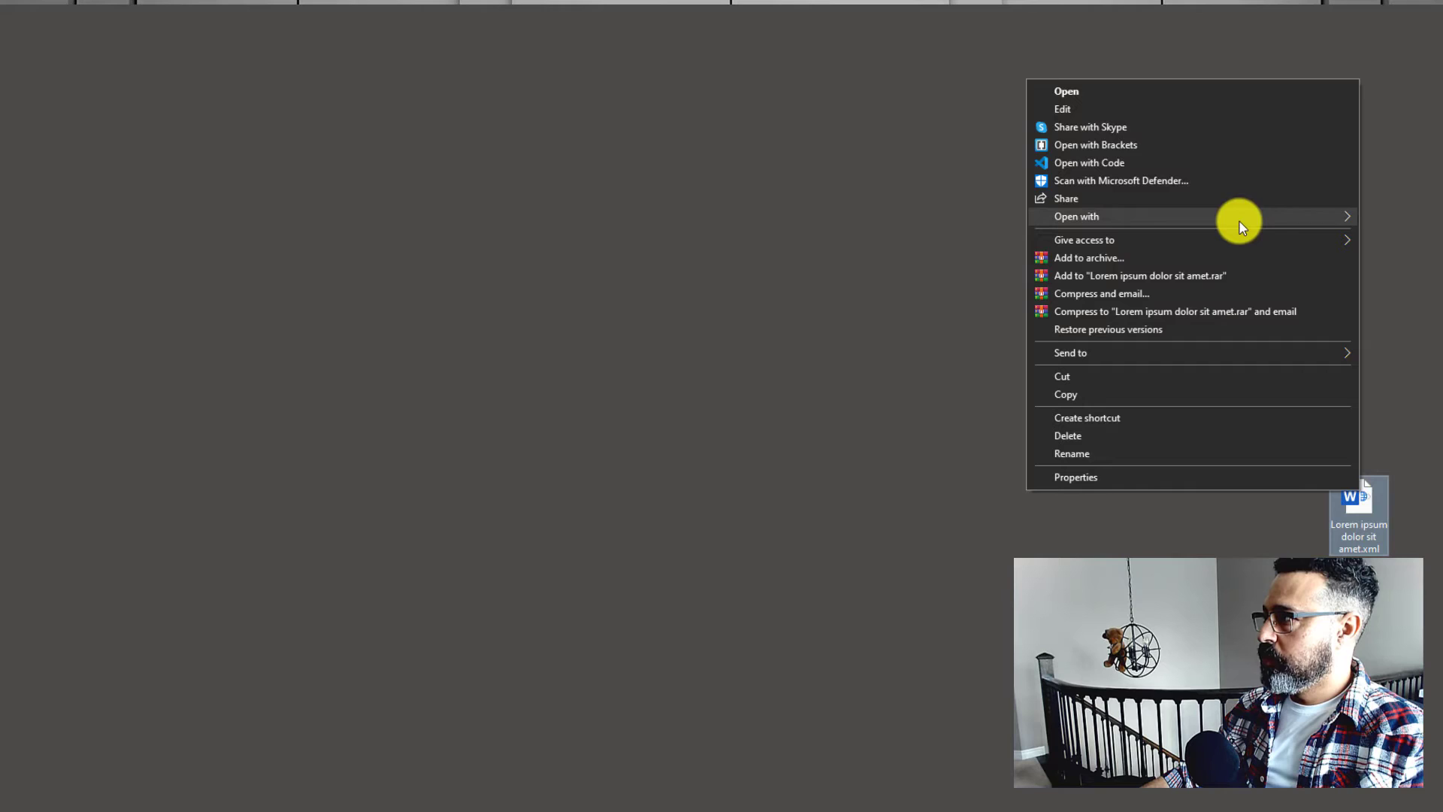
{"action": "mouse_move", "coordinate": [1241, 224]}
{"action": "left_click", "coordinate": [1398, 323]}
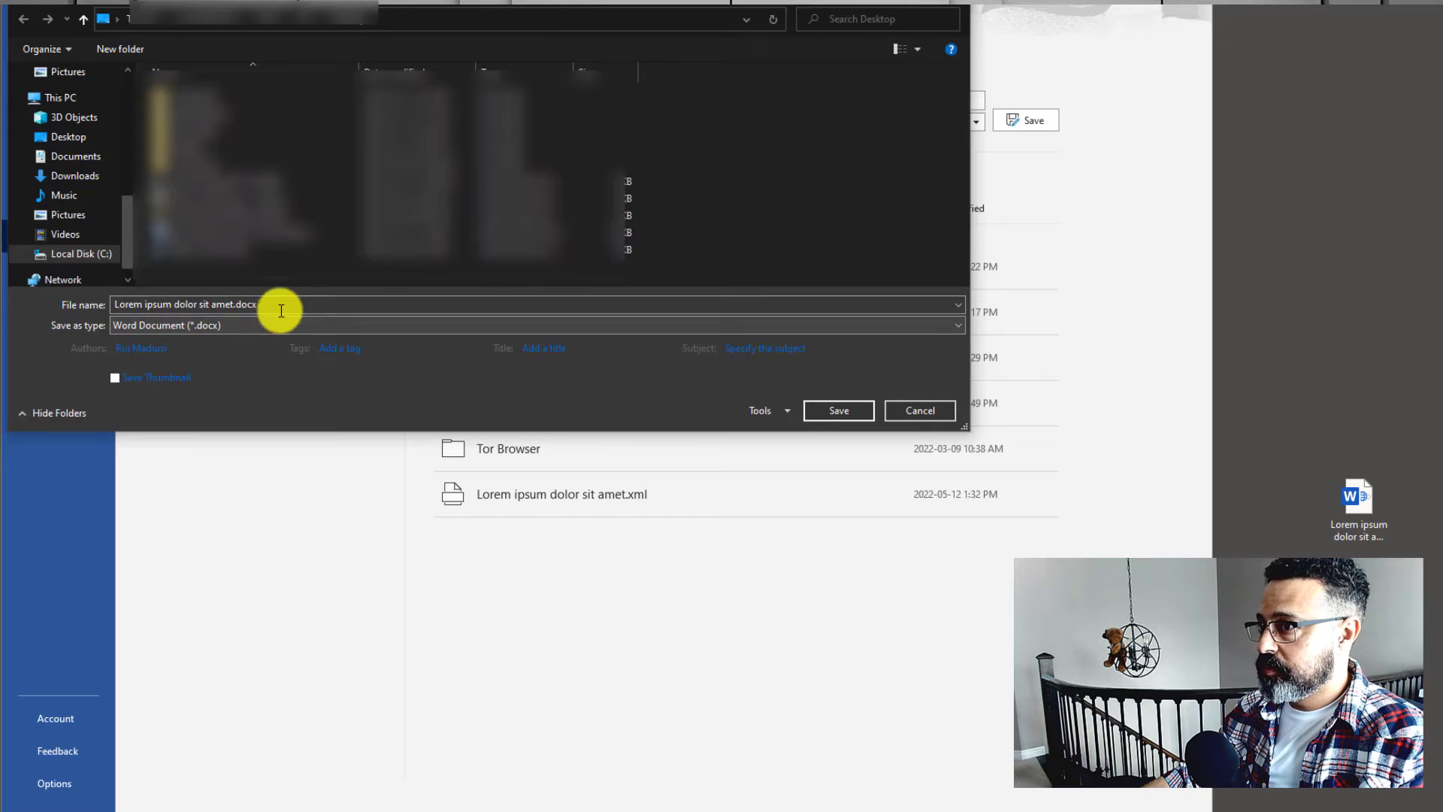
- Save as Lorem ipsum dolor sit amet.docx, replacing the existing file
{"action": "left_click", "coordinate": [843, 409]}
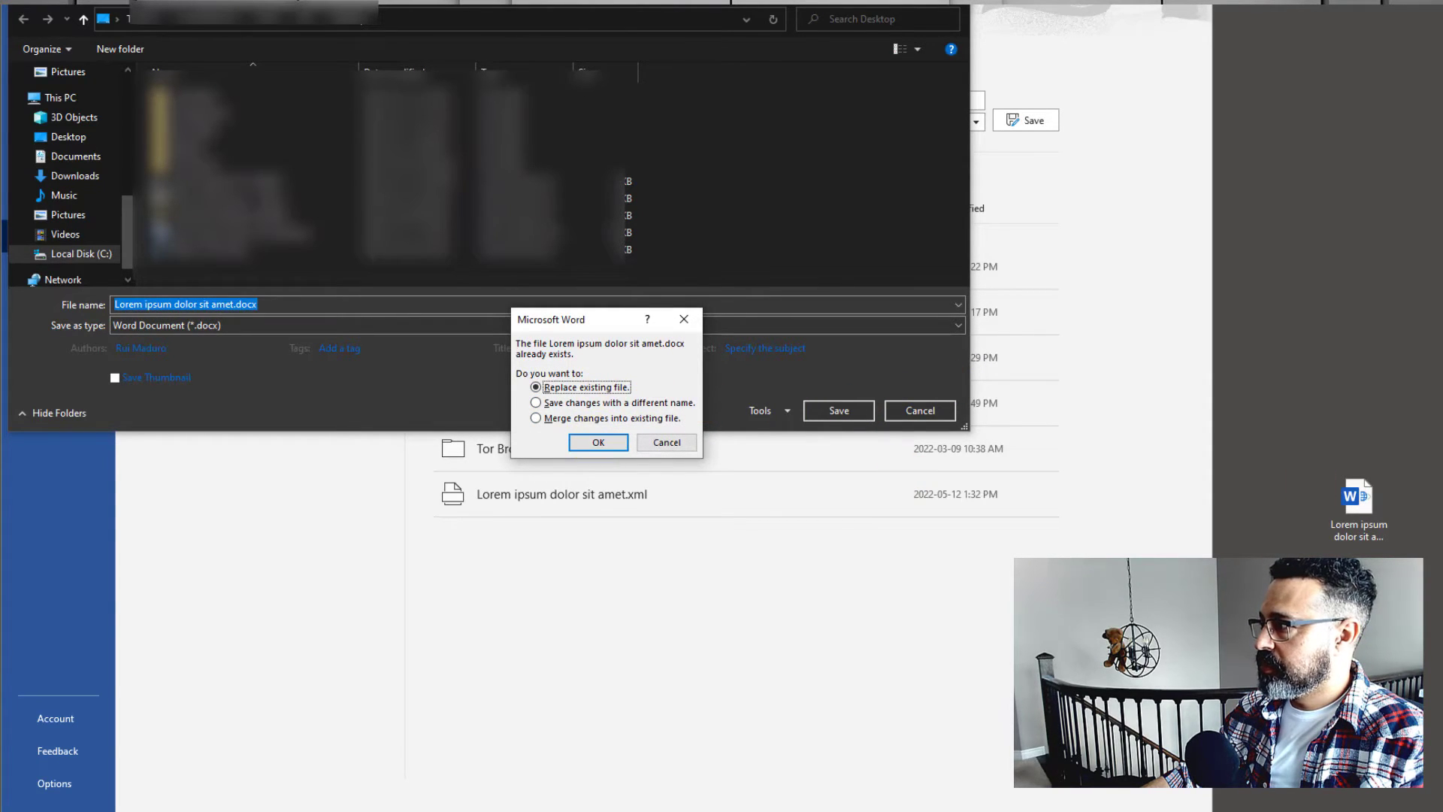
{"action": "left_click", "coordinate": [607, 443]}
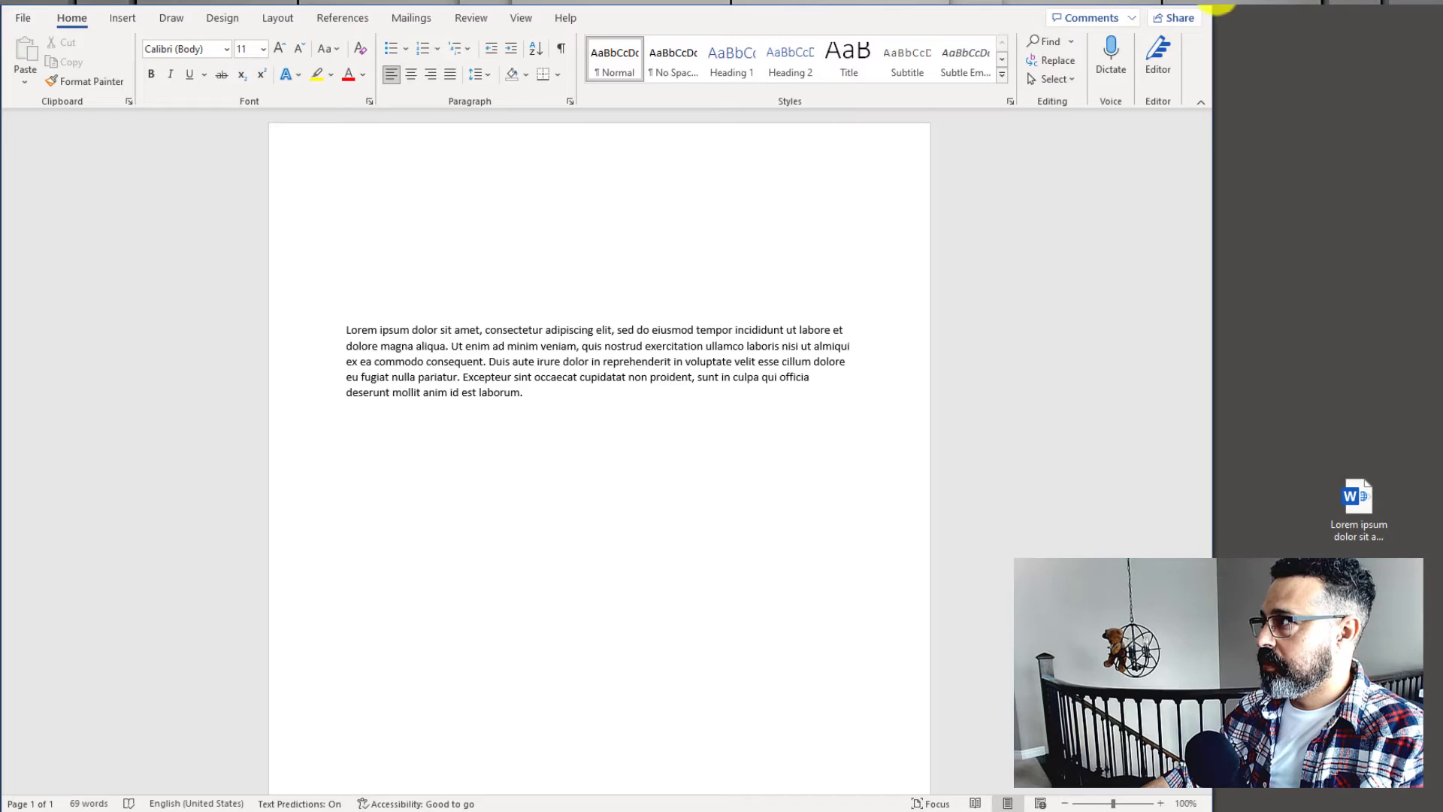
- Reopen the .docx, confirm Restrict Editing shows no protection, and type test characters after 'laborum.'
{"action": "key", "text": "alt+F4"}
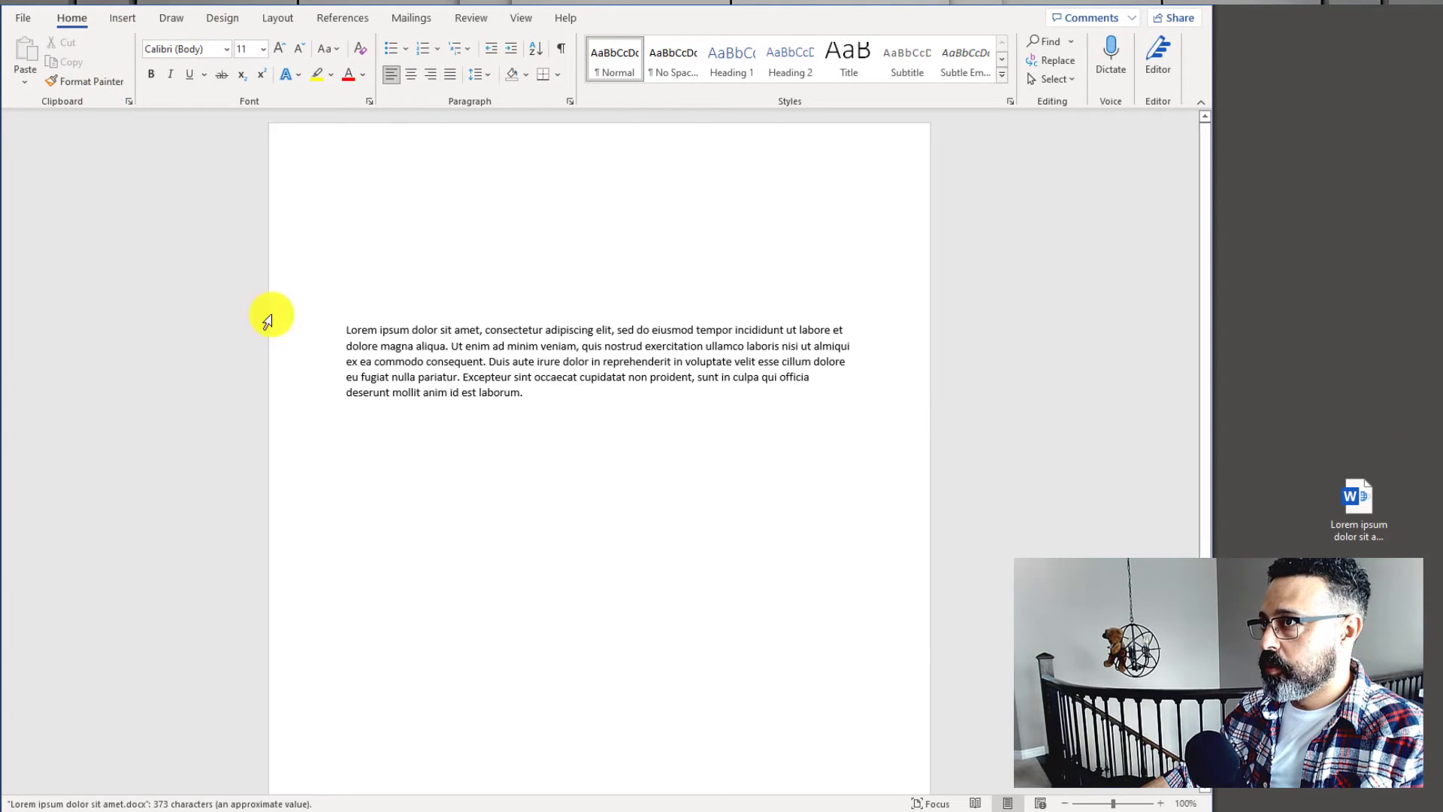
{"action": "left_click", "coordinate": [615, 409]}
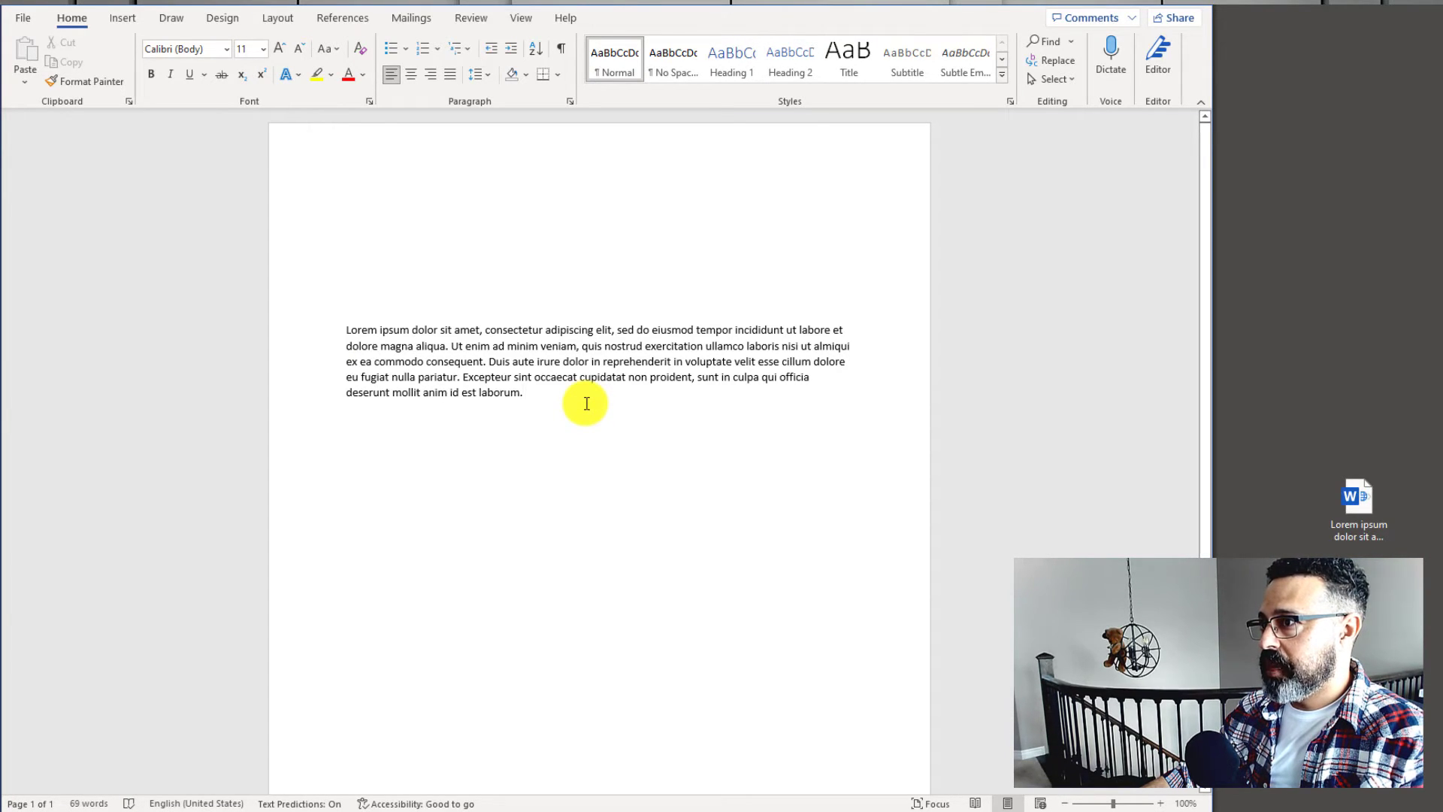
{"action": "left_click", "coordinate": [472, 18]}
{"action": "left_click", "coordinate": [1034, 66]}
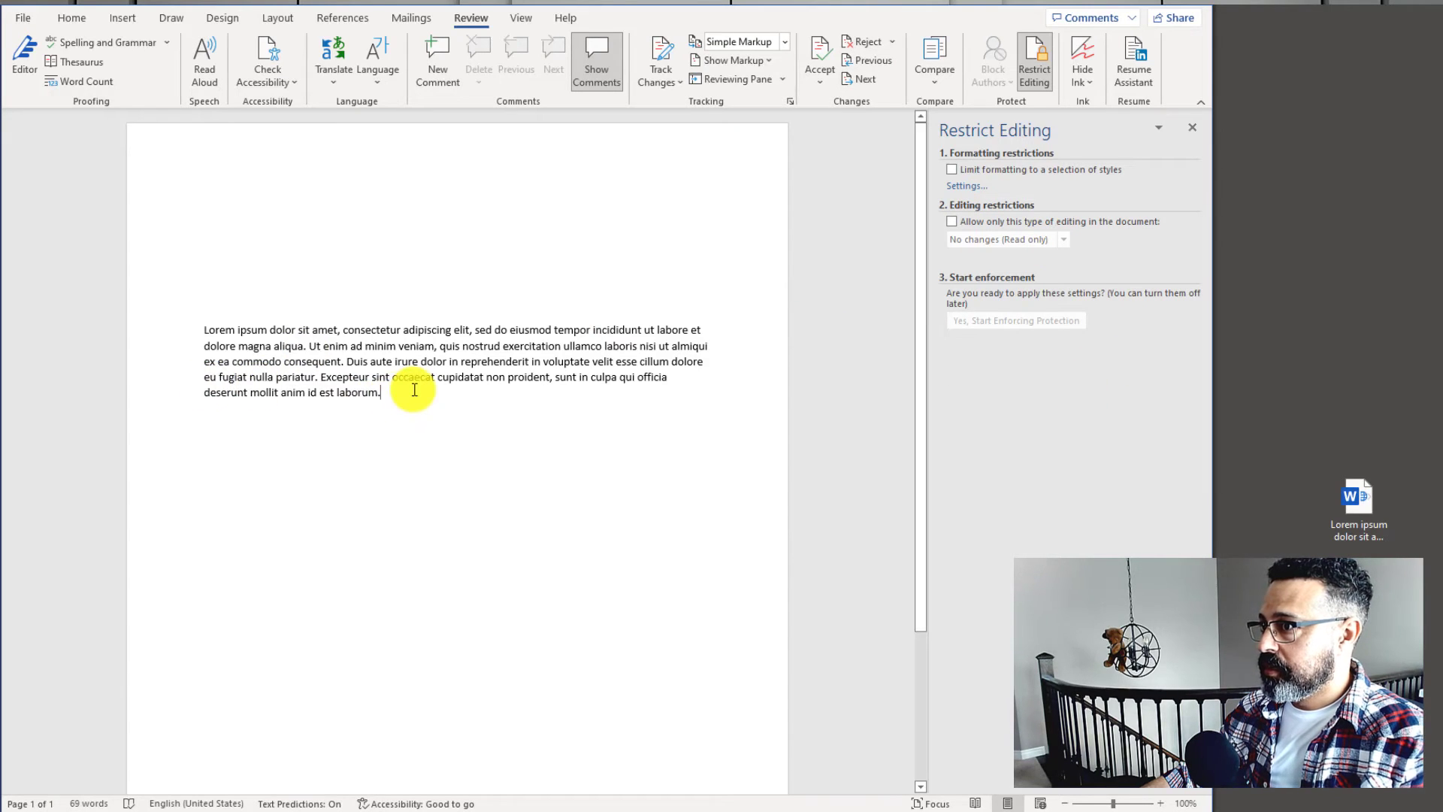
{"action": "type", "text": "cm.x,mx.cmvx,.cv"}
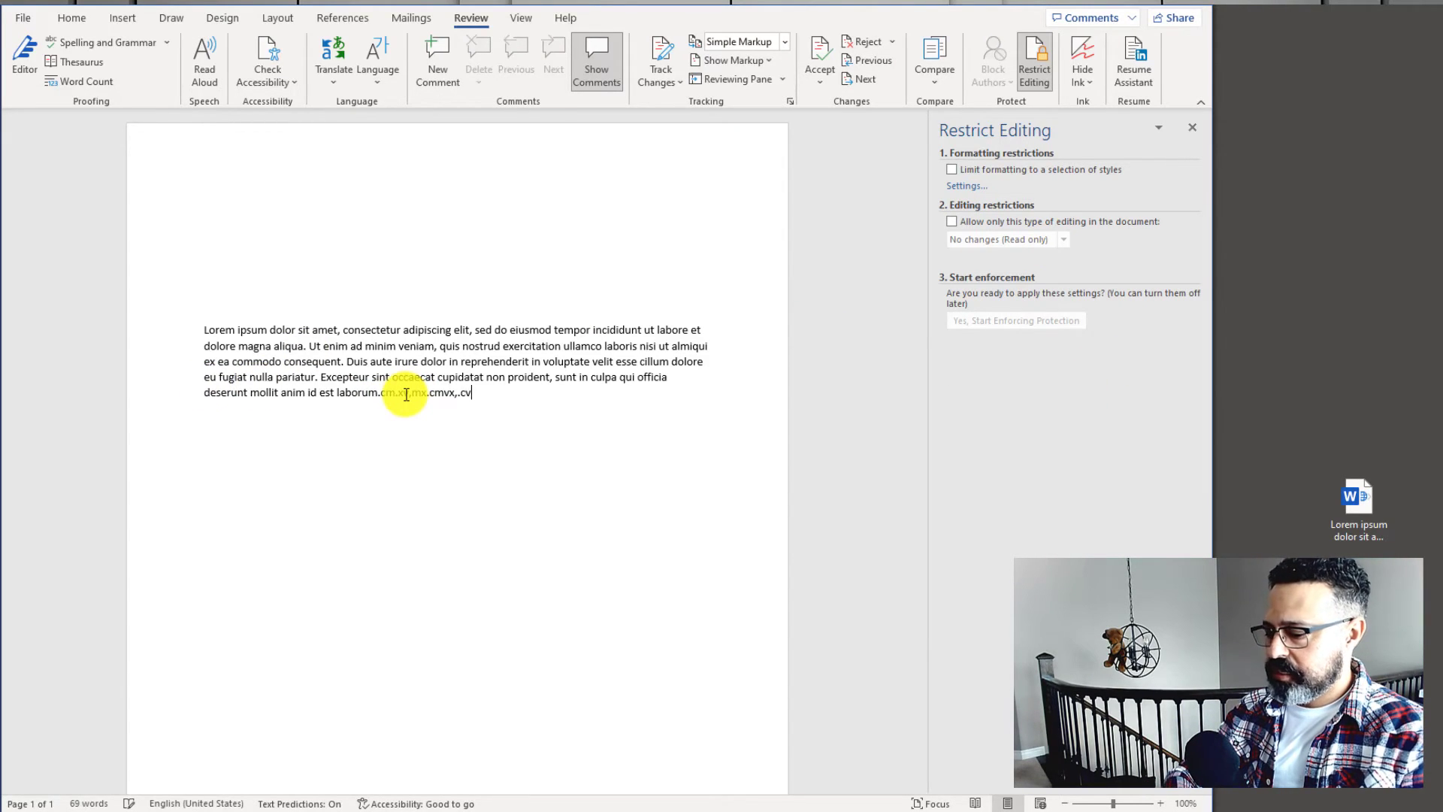